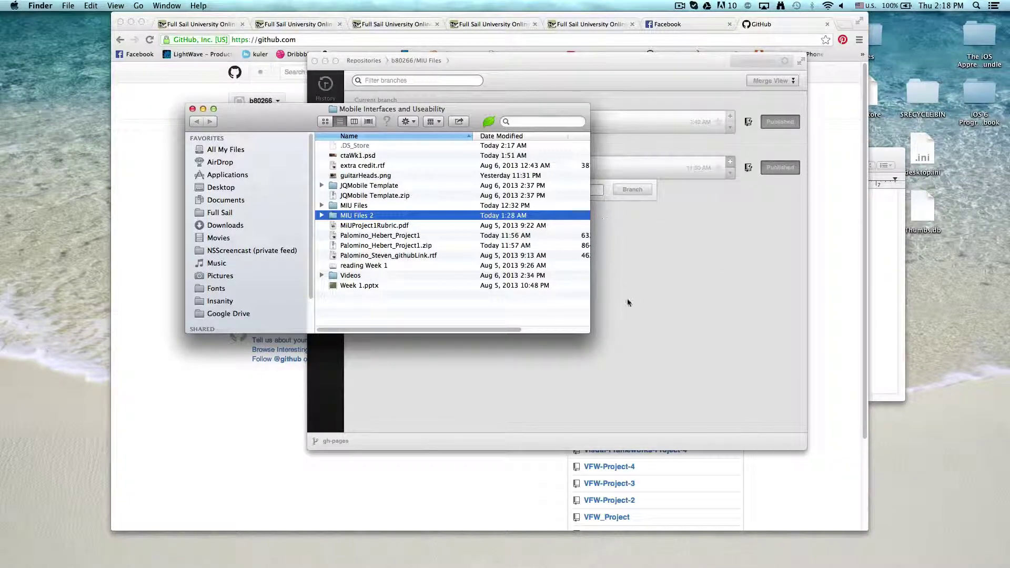
Step: Bring GitHub for Mac to the front after a brief look at the browser news feed
{"action": "left_click", "coordinate": [474, 404]}
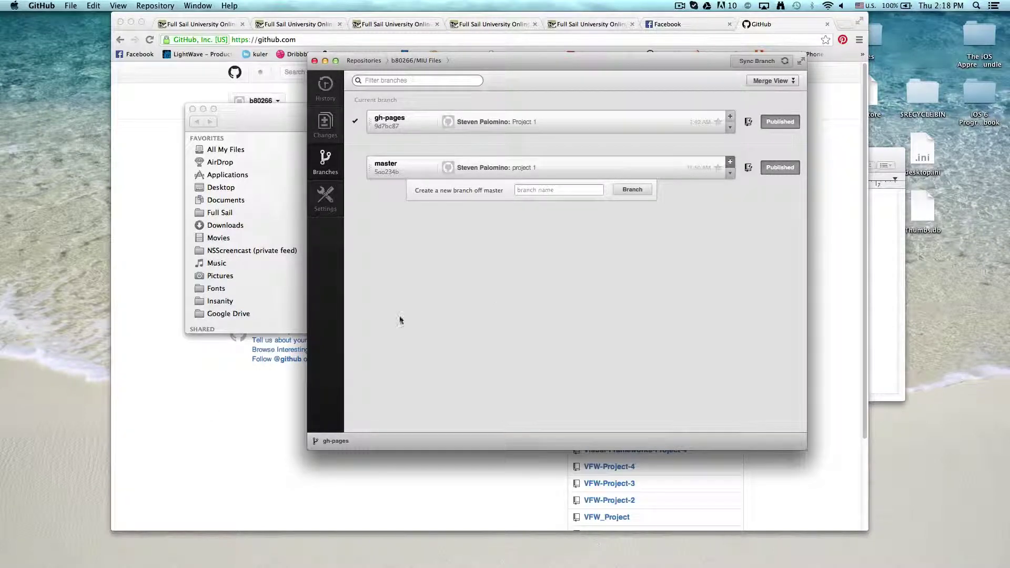
{"action": "left_click", "coordinate": [176, 423]}
{"action": "key", "text": "super+Tab"}
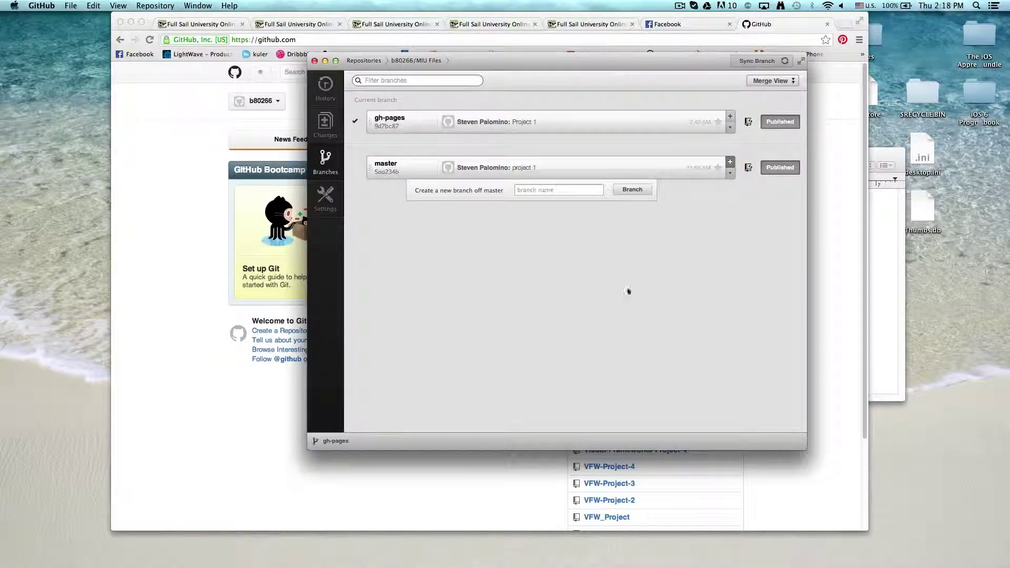
Step: Branch gh-pages2 off master, publish it, and move to the browser dashboard
{"action": "left_click", "coordinate": [417, 167]}
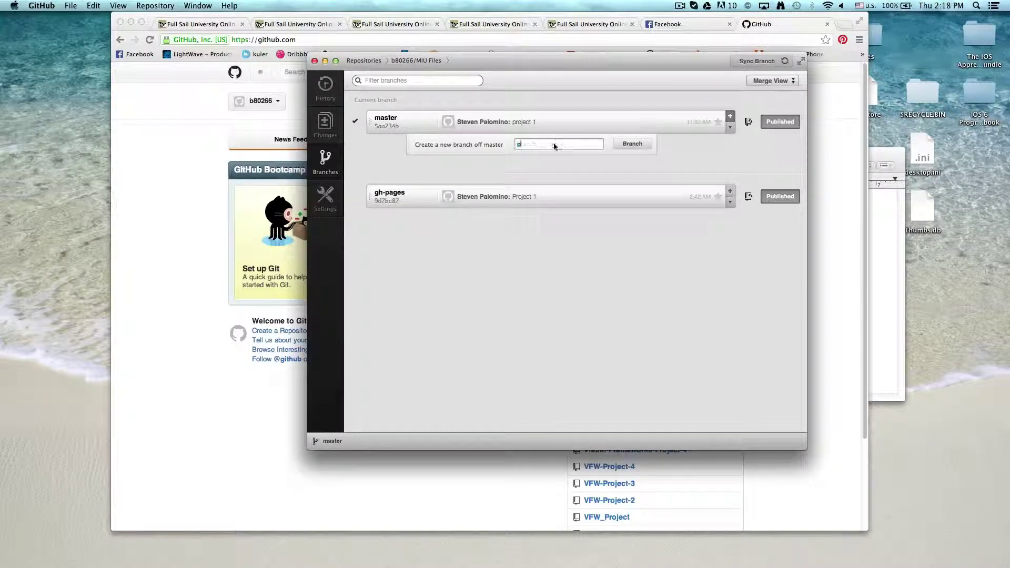
{"action": "type", "text": "h-pages1"}
{"action": "left_click", "coordinate": [633, 144]}
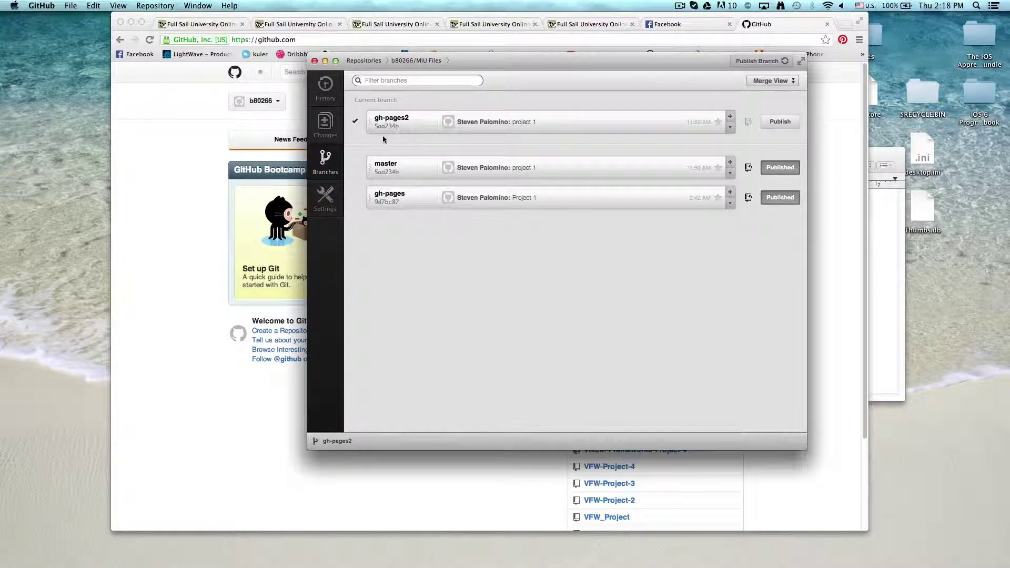
{"action": "left_click", "coordinate": [781, 123]}
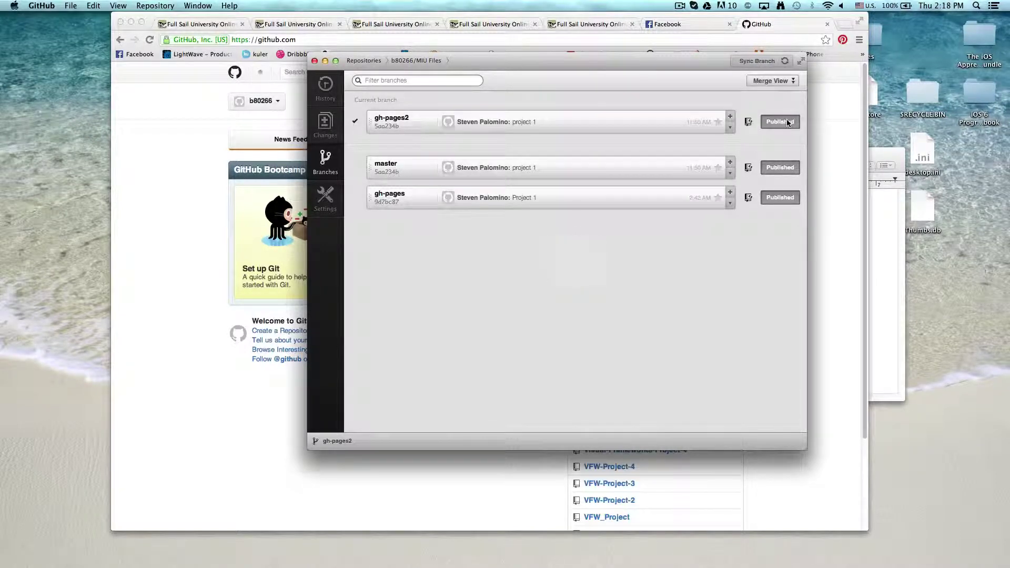
{"action": "left_click", "coordinate": [840, 229]}
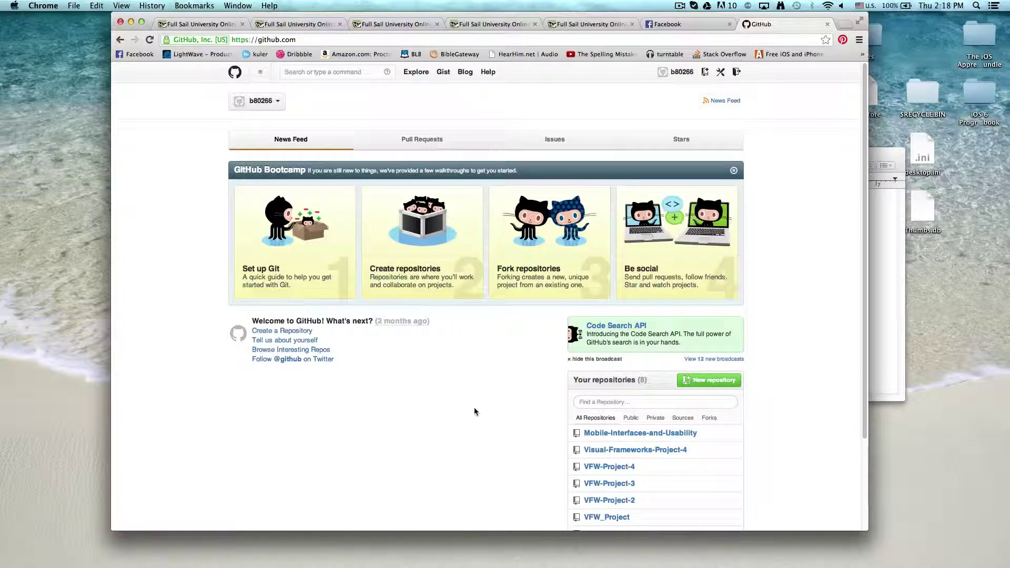
Step: View Mobile-Interfaces-and-Usability on gh-pages2, compare with gh-pages, and return to gh-pages2
{"action": "left_click", "coordinate": [613, 433]}
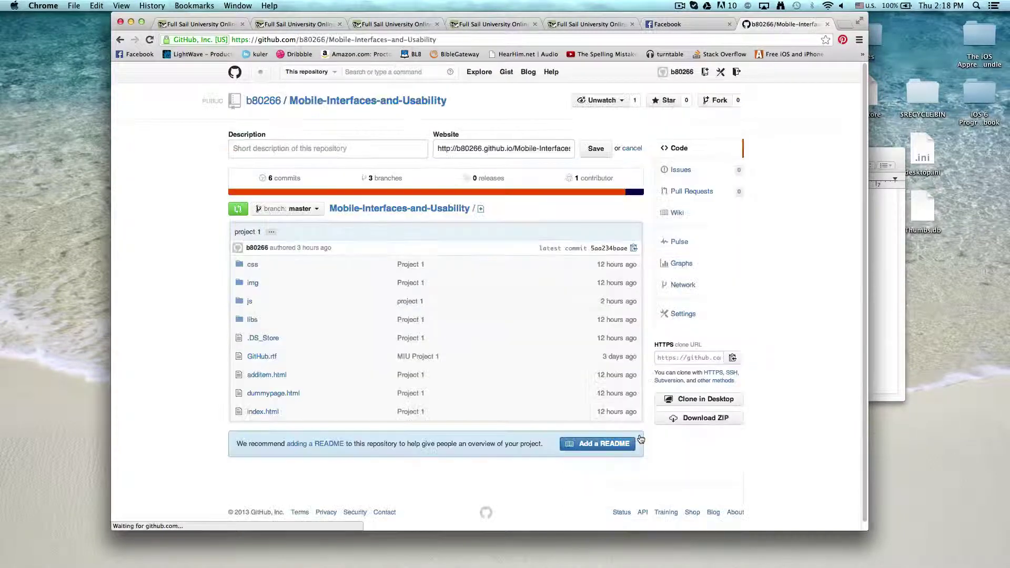
{"action": "left_click", "coordinate": [289, 209]}
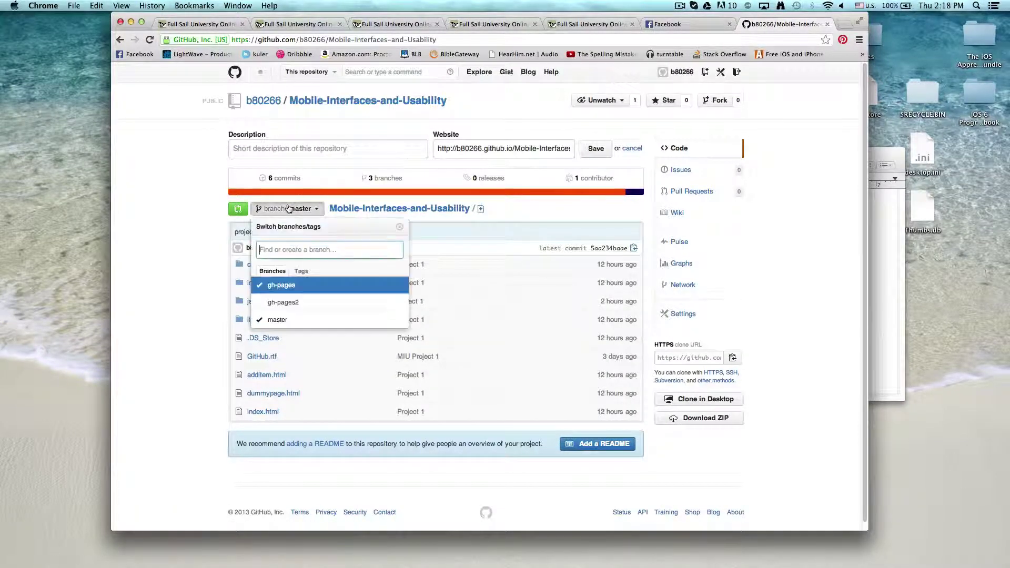
{"action": "left_click", "coordinate": [286, 303]}
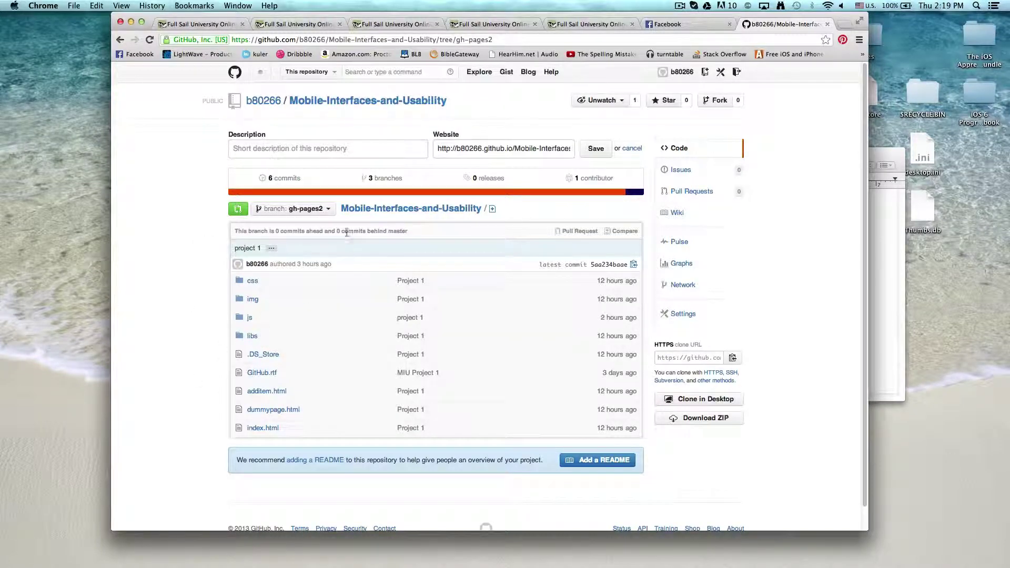
{"action": "left_click", "coordinate": [308, 209]}
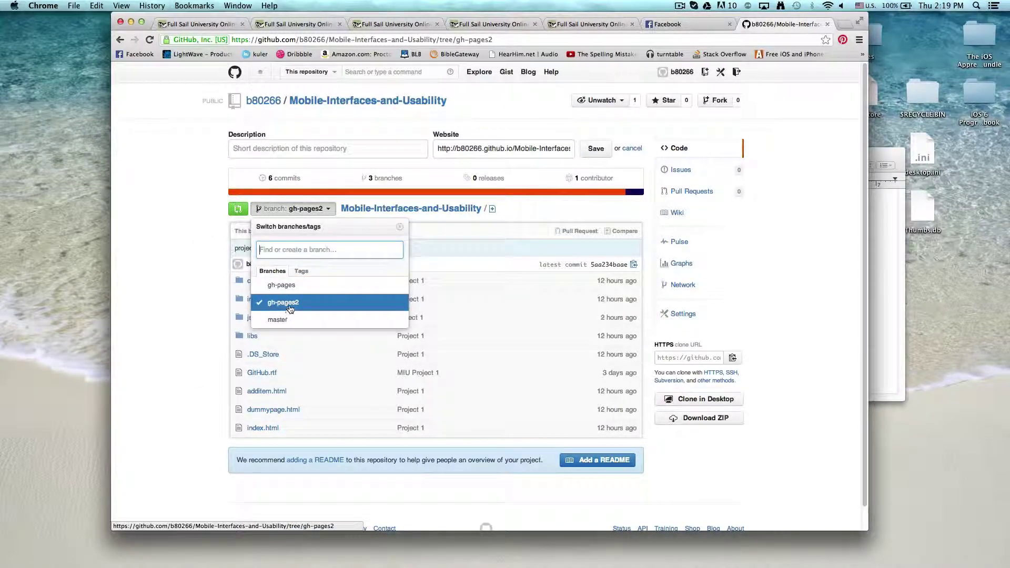
{"action": "left_click", "coordinate": [283, 285]}
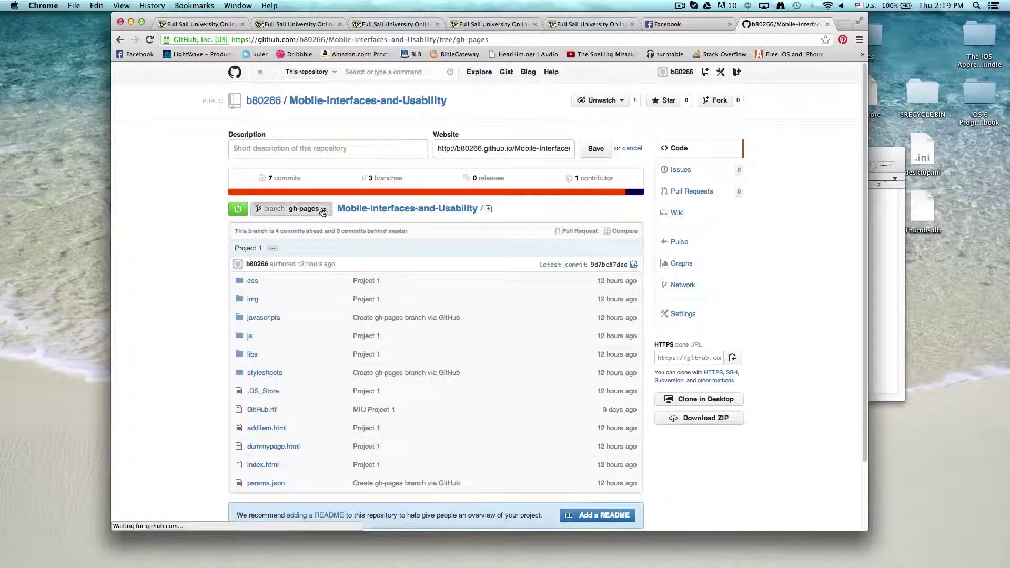
{"action": "left_click", "coordinate": [311, 209]}
{"action": "left_click", "coordinate": [293, 304]}
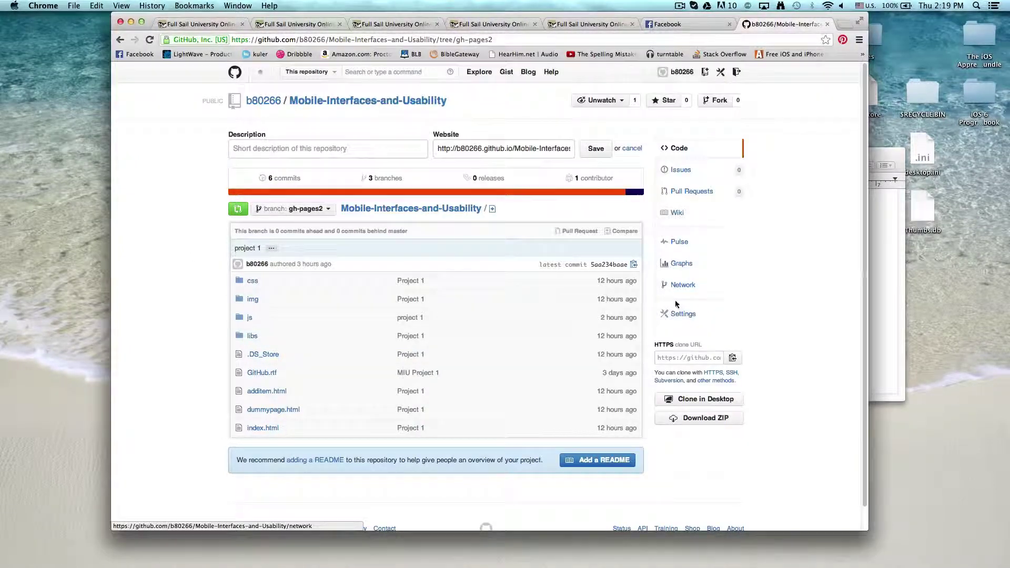
Step: Start the Automatic Page Generator from Settings, clear the sample body text, and continue to layouts
{"action": "left_click", "coordinate": [681, 313]}
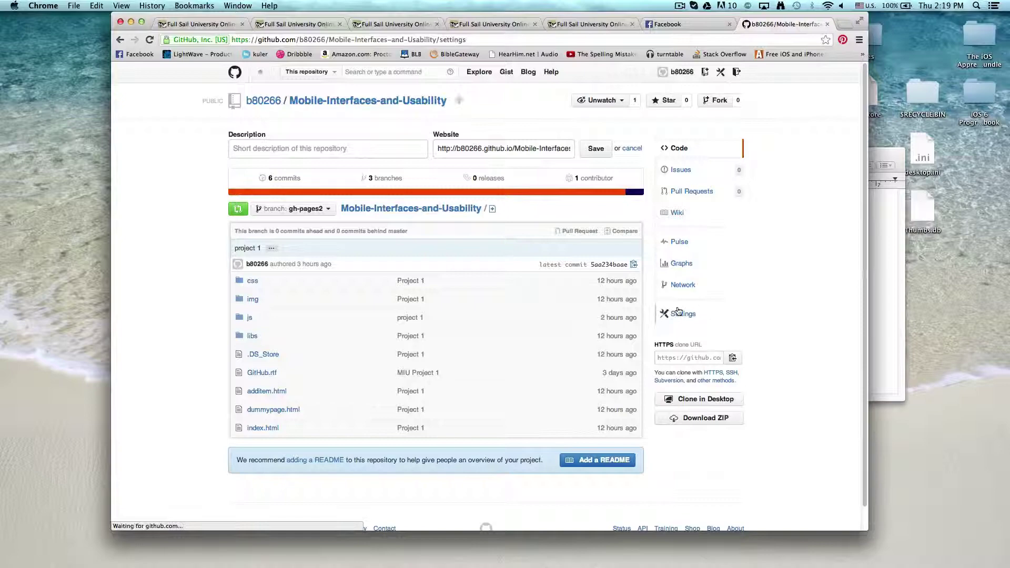
{"action": "scroll", "coordinate": [517, 218], "scroll_direction": "down", "scroll_amount": 5}
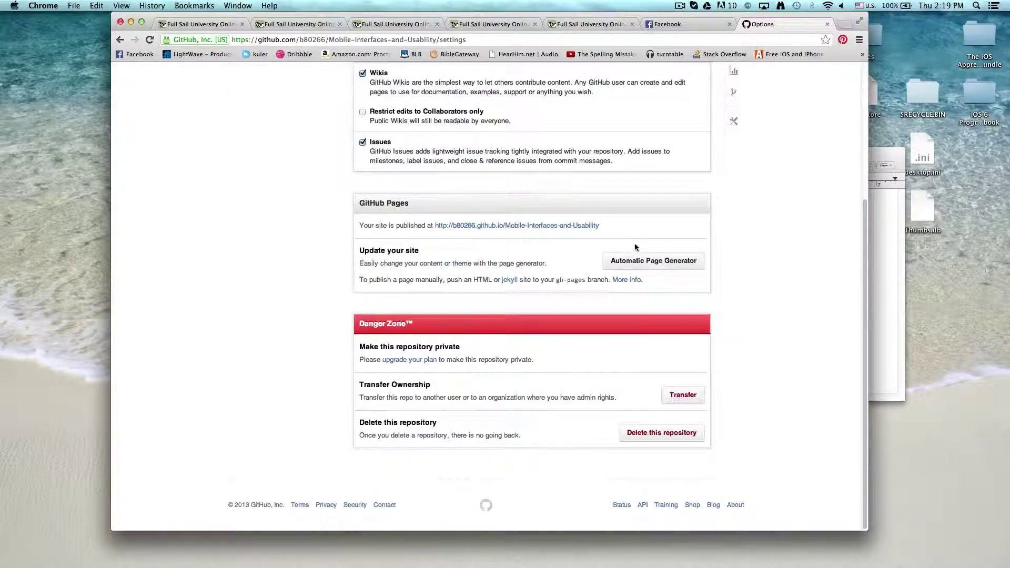
{"action": "left_click", "coordinate": [646, 262]}
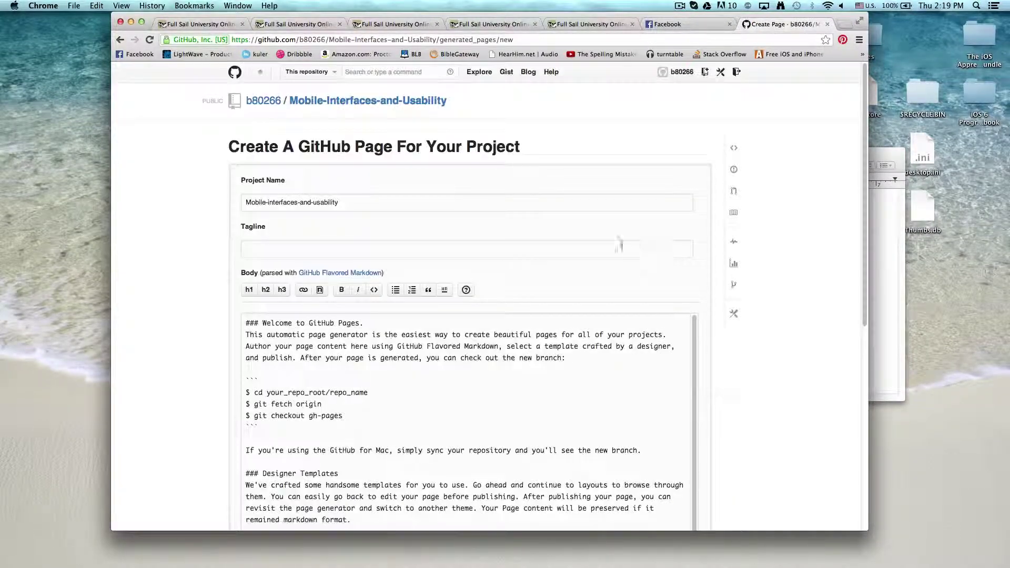
{"action": "scroll", "coordinate": [529, 342], "scroll_direction": "down", "scroll_amount": 3}
{"action": "scroll", "coordinate": [527, 341], "scroll_direction": "down", "scroll_amount": 7}
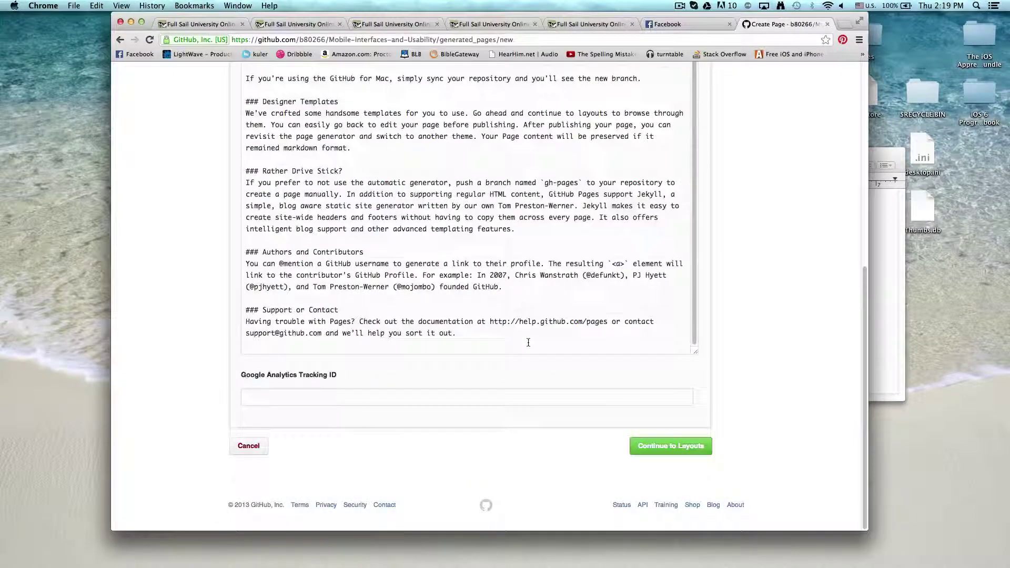
{"action": "scroll", "coordinate": [528, 342], "scroll_direction": "up", "scroll_amount": 10}
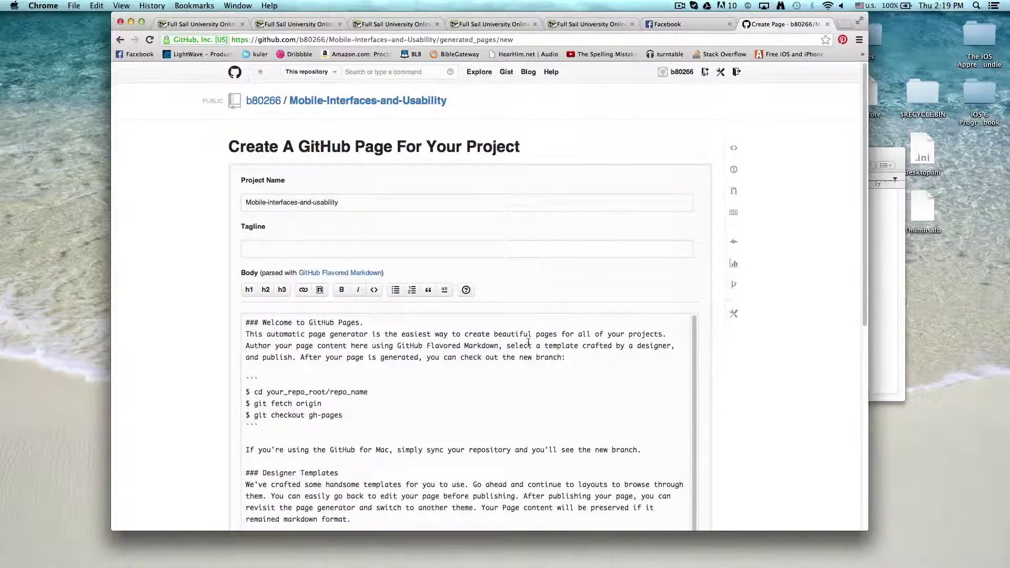
{"action": "scroll", "coordinate": [529, 342], "scroll_direction": "down", "scroll_amount": 10}
{"action": "key", "text": "super+a"}
{"action": "key", "text": "BackSpace"}
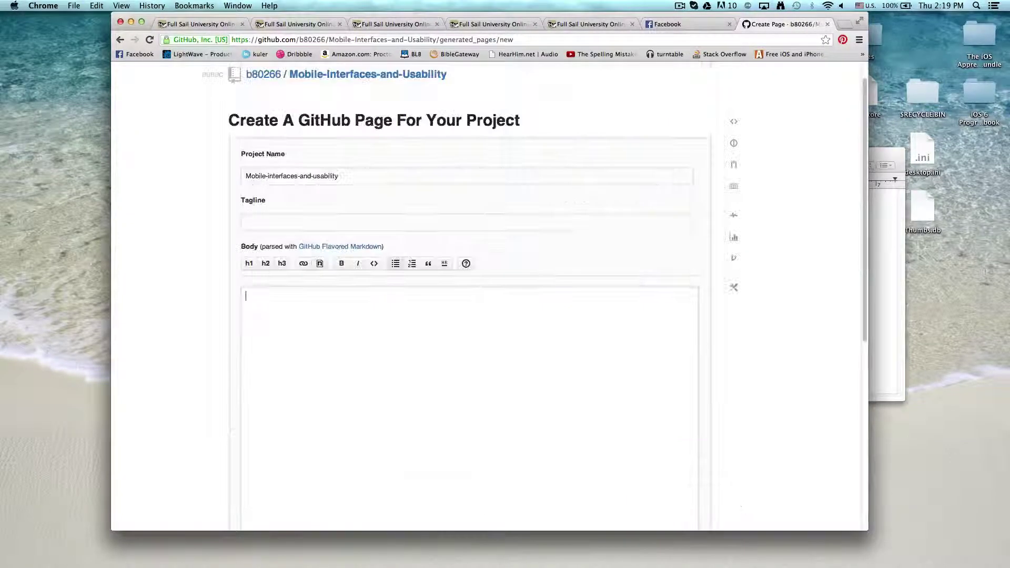
{"action": "scroll", "coordinate": [395, 332], "scroll_direction": "down", "scroll_amount": 3}
{"action": "scroll", "coordinate": [394, 332], "scroll_direction": "down", "scroll_amount": 7}
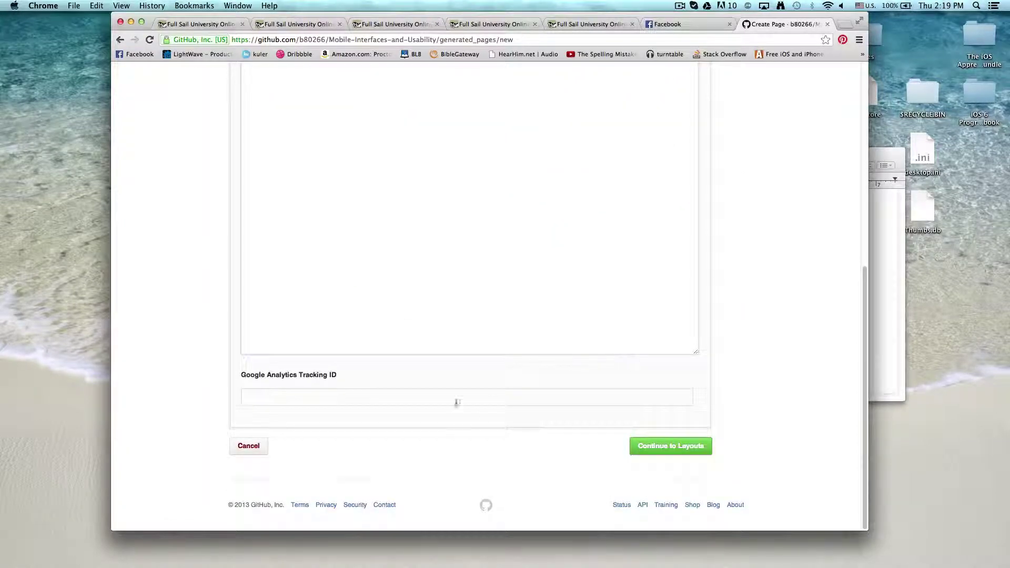
{"action": "left_click", "coordinate": [683, 446]}
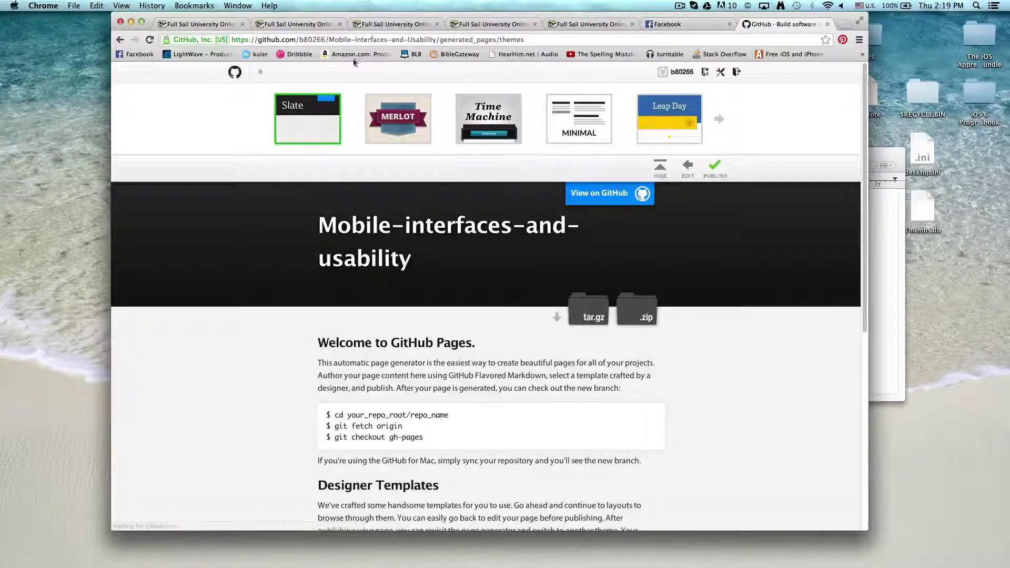
Step: Preview the Minimal theme and publish the generated project page with it
{"action": "left_click", "coordinate": [600, 140]}
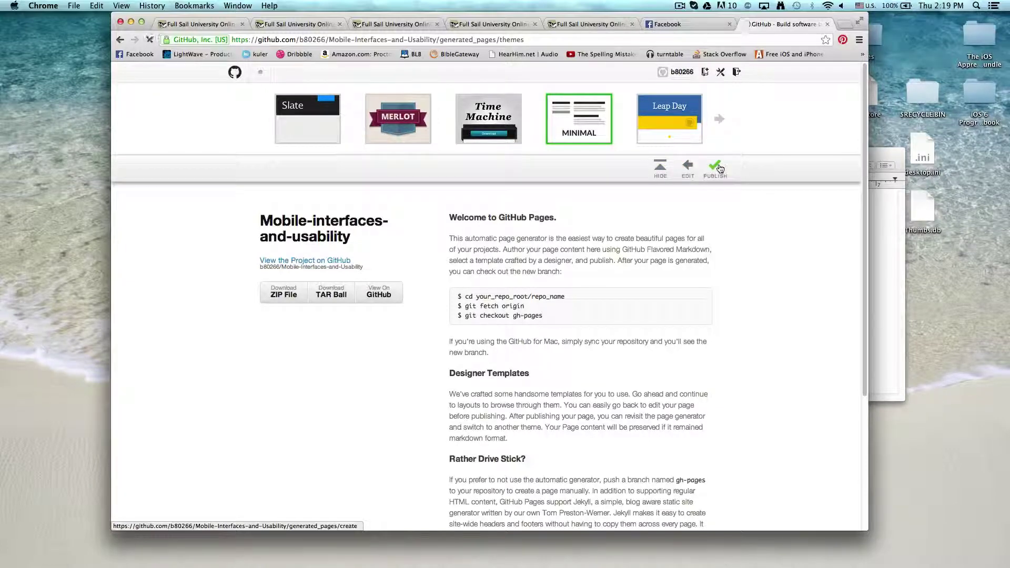
{"action": "left_click", "coordinate": [718, 171]}
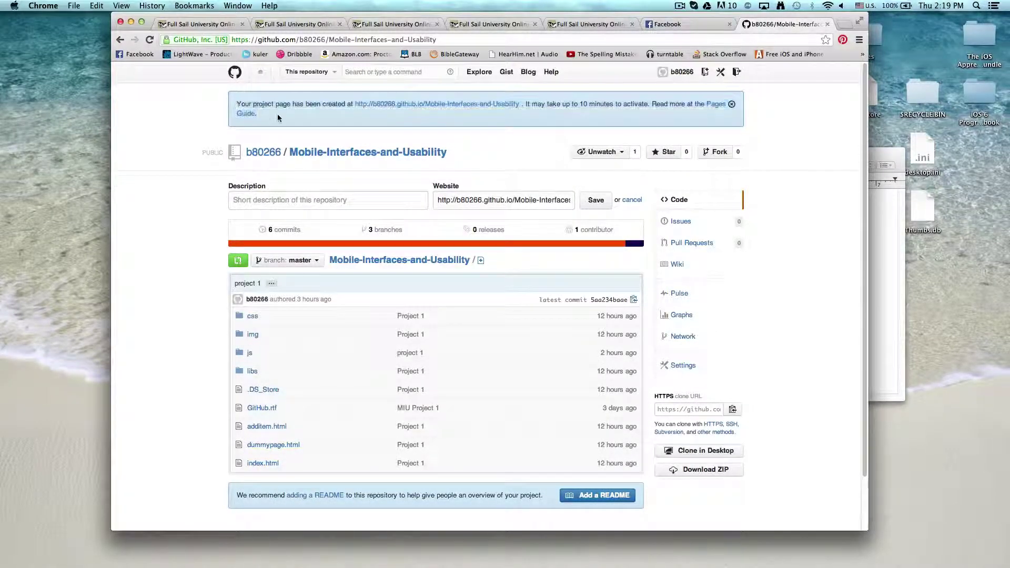
Step: Check the banner's site address, open the published project site, and return to the repository
{"action": "left_click_drag", "start_coordinate": [258, 113], "coordinate": [596, 103]}
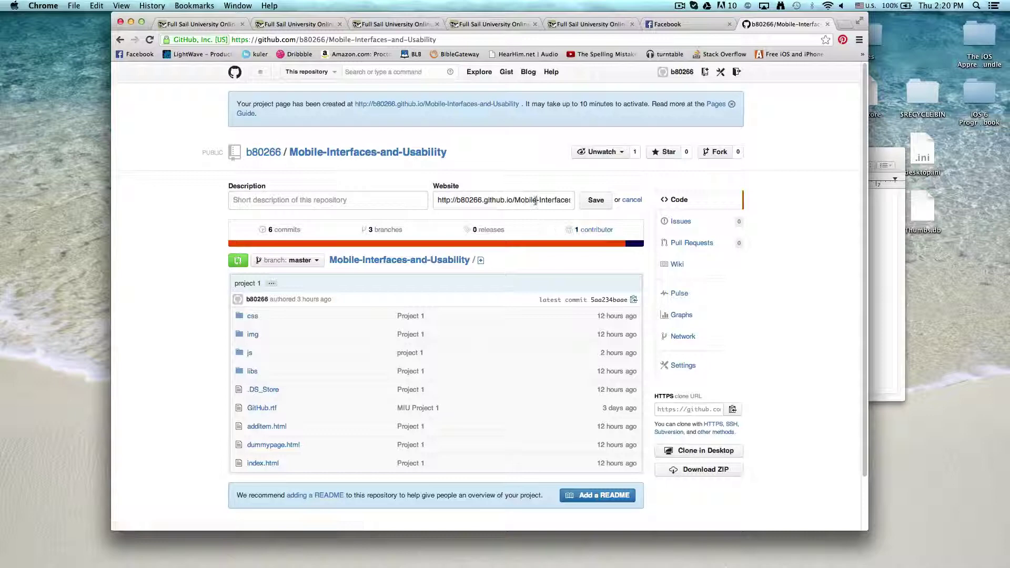
{"action": "left_click_drag", "start_coordinate": [539, 202], "coordinate": [665, 220]}
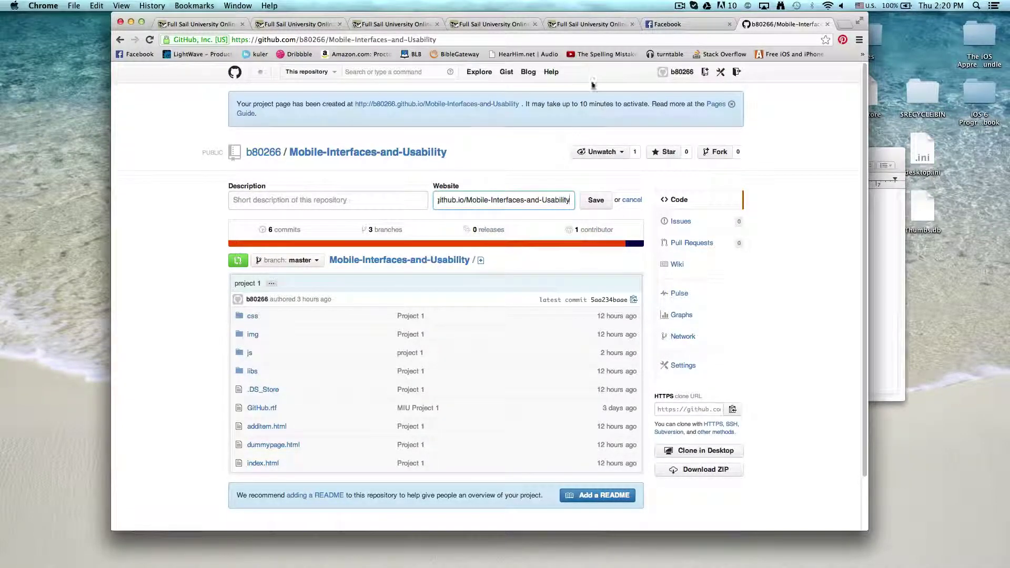
{"action": "left_click", "coordinate": [454, 107]}
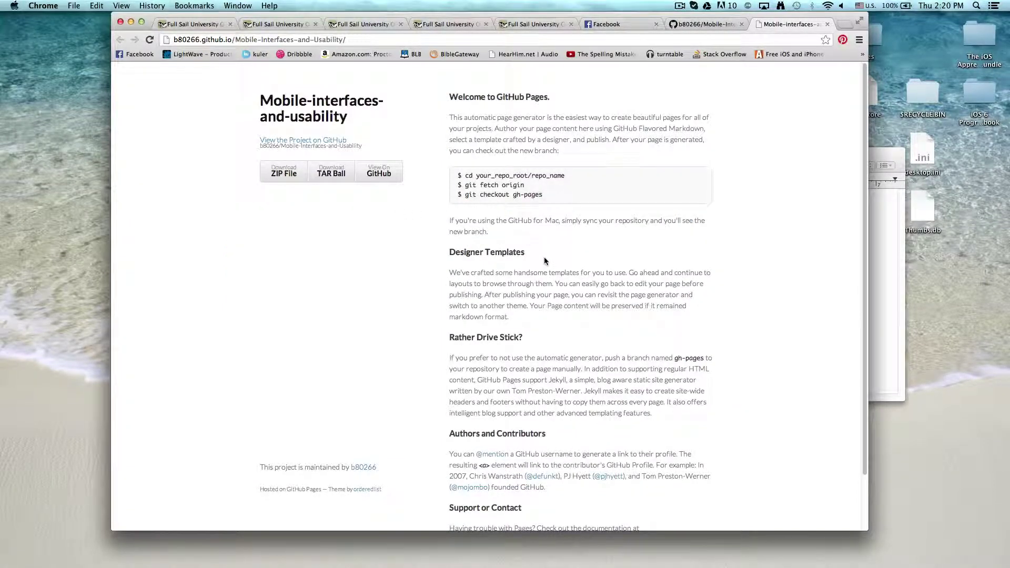
{"action": "key", "text": "ctrl+shift+Tab"}
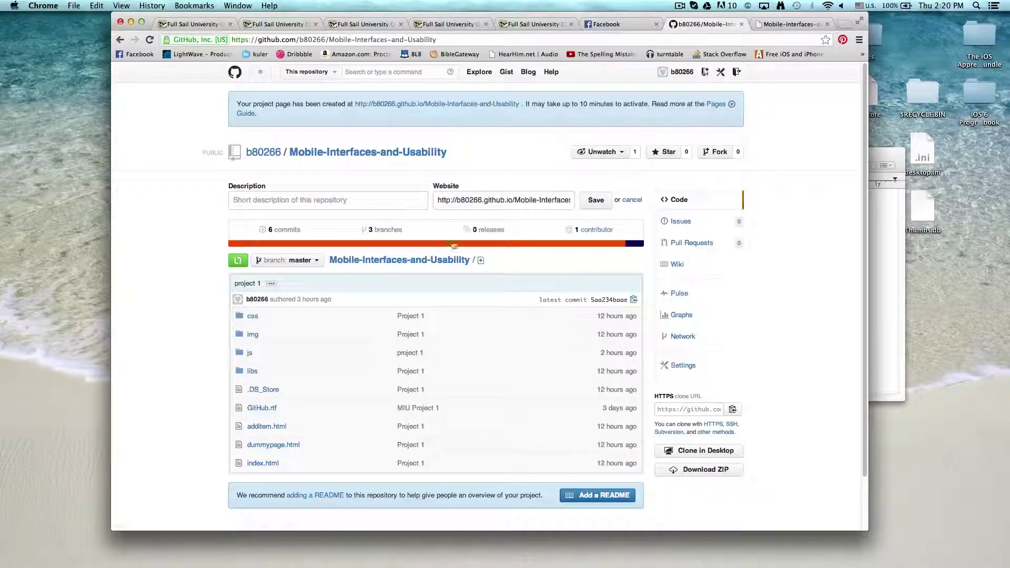
Step: View index.html on master, then reopen and close the project site tab
{"action": "left_click", "coordinate": [263, 463]}
{"action": "scroll", "coordinate": [305, 319], "scroll_direction": "down", "scroll_amount": 5}
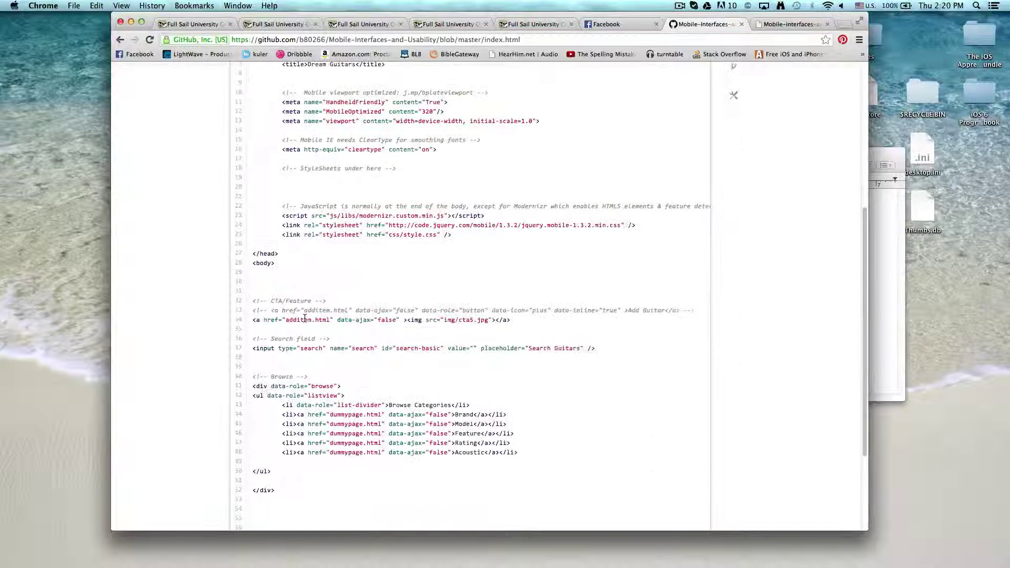
{"action": "scroll", "coordinate": [303, 318], "scroll_direction": "up", "scroll_amount": 2}
{"action": "scroll", "coordinate": [303, 318], "scroll_direction": "up", "scroll_amount": 3}
{"action": "key", "text": "super+bracketleft"}
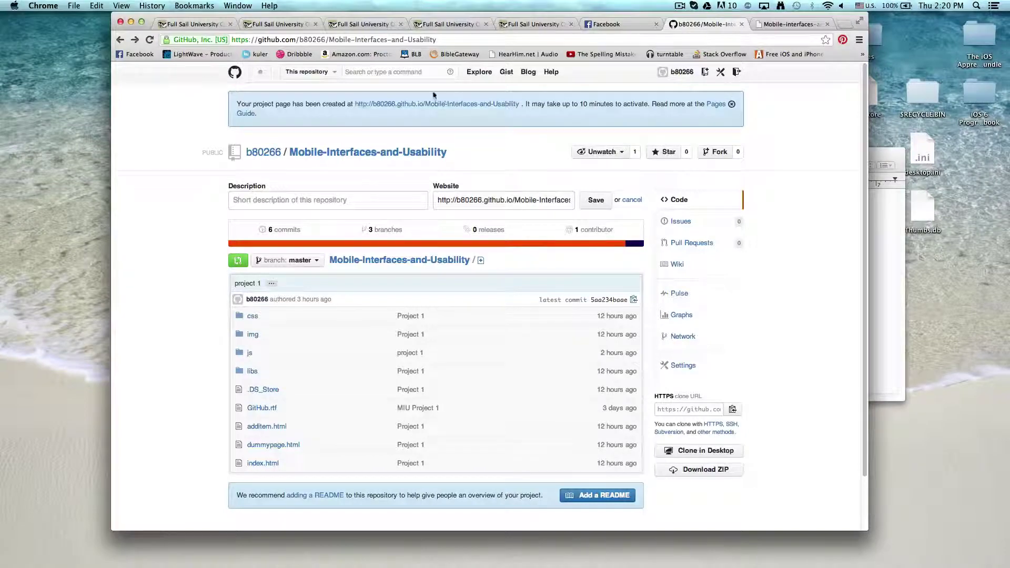
{"action": "left_click", "coordinate": [430, 104]}
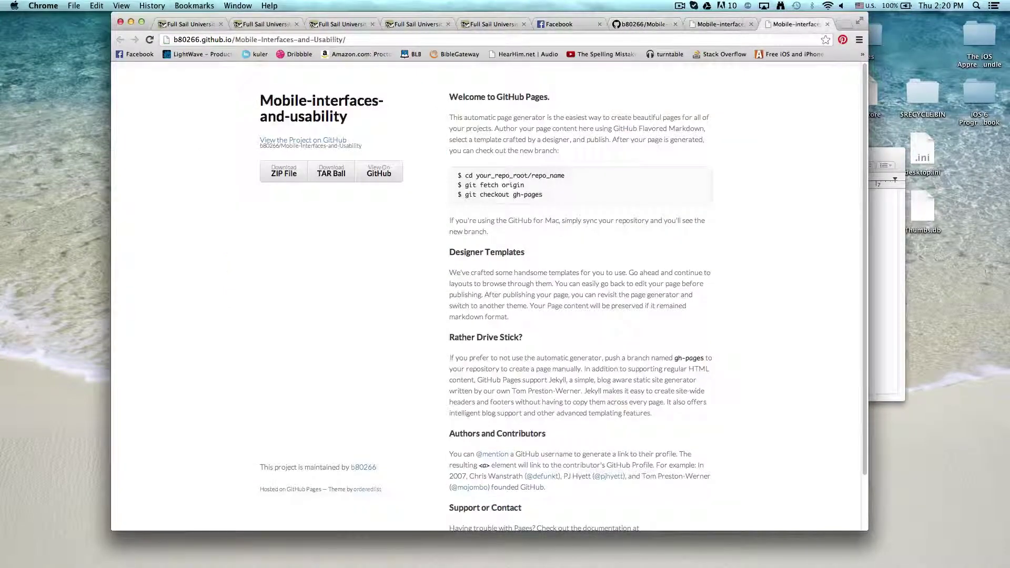
{"action": "key", "text": "super+w"}
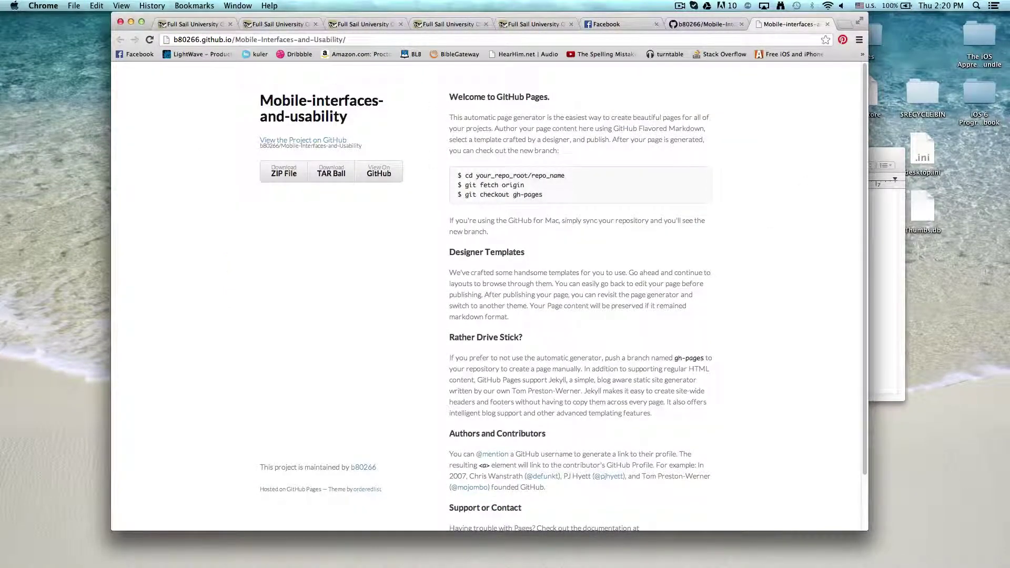
{"action": "key", "text": "super+alt+Left"}
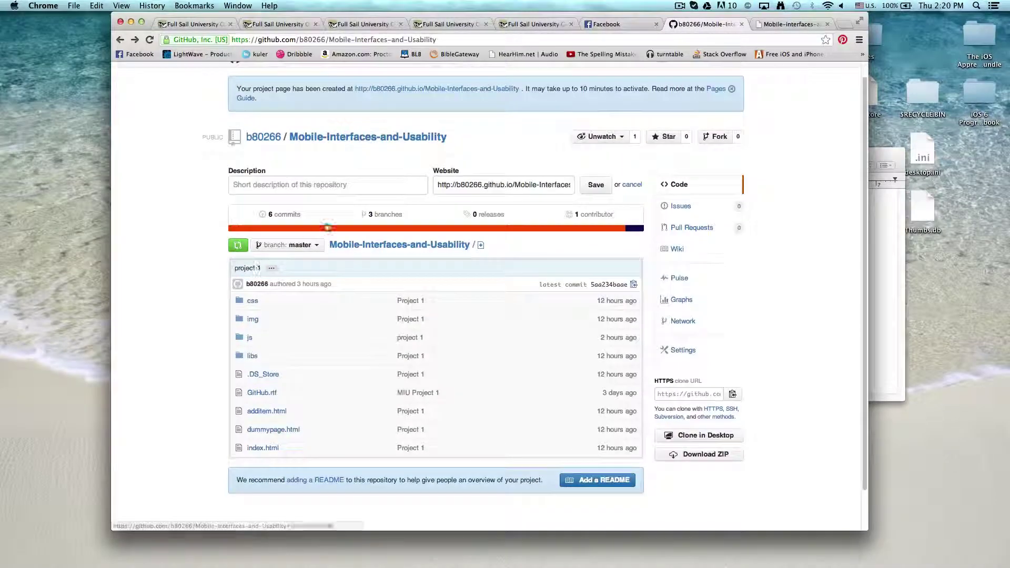
{"action": "left_click", "coordinate": [291, 245]}
Step: Switch to gh-pages2, view its index.html, and return to the branch file list
{"action": "left_click", "coordinate": [297, 340]}
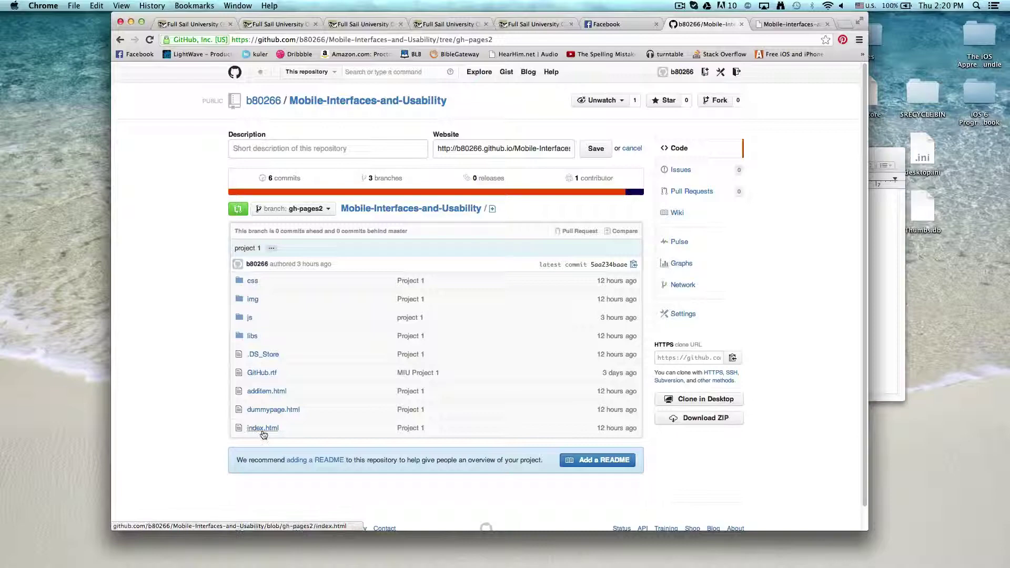
{"action": "left_click", "coordinate": [263, 428]}
{"action": "scroll", "coordinate": [217, 320], "scroll_direction": "down", "scroll_amount": 5}
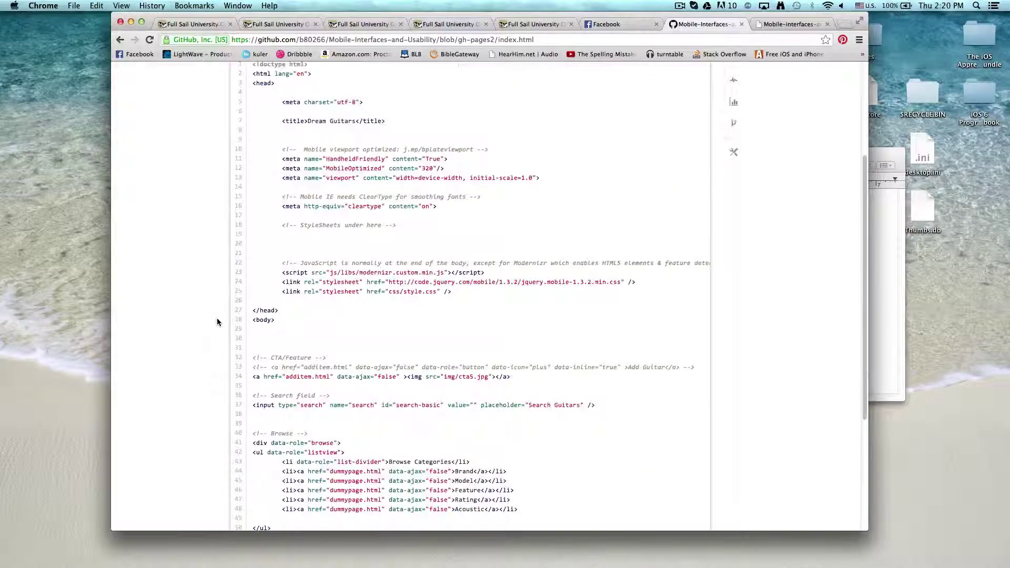
{"action": "scroll", "coordinate": [217, 322], "scroll_direction": "down", "scroll_amount": 5}
{"action": "scroll", "coordinate": [217, 321], "scroll_direction": "up", "scroll_amount": 10}
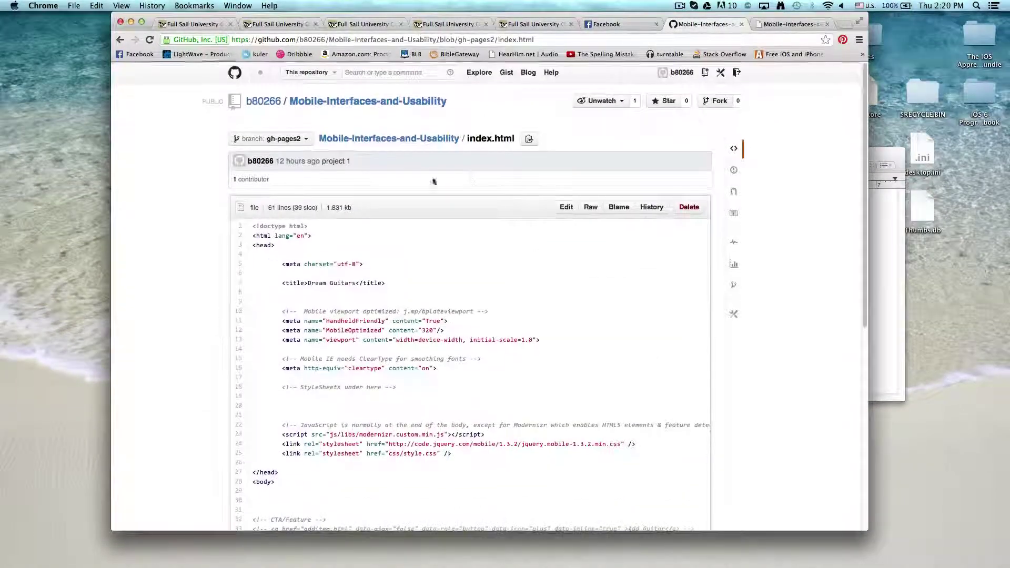
{"action": "left_click", "coordinate": [388, 139]}
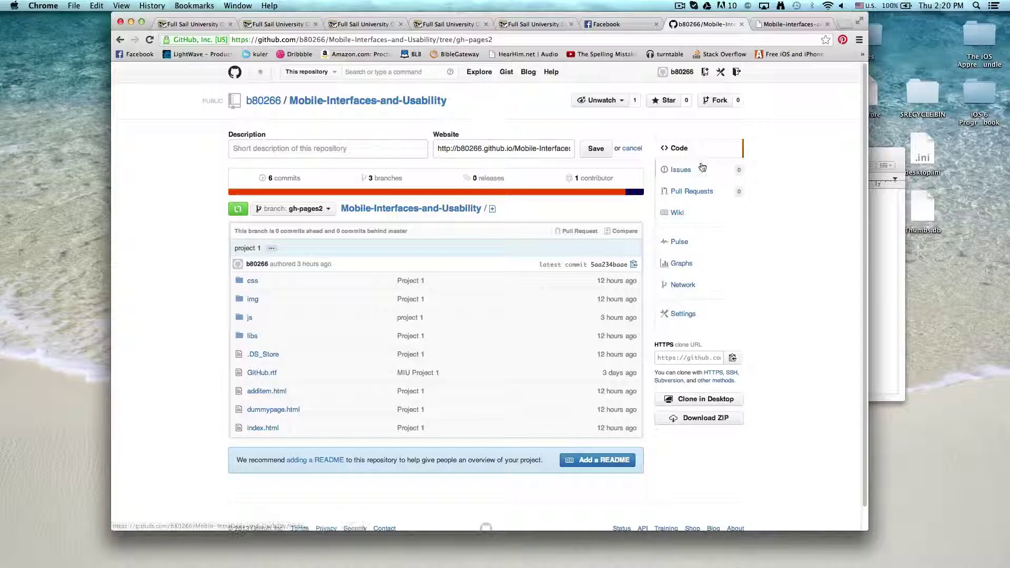
Step: Open the published site from the Settings GitHub Pages link, close it, and return to GitHub for Mac
{"action": "left_click", "coordinate": [682, 313]}
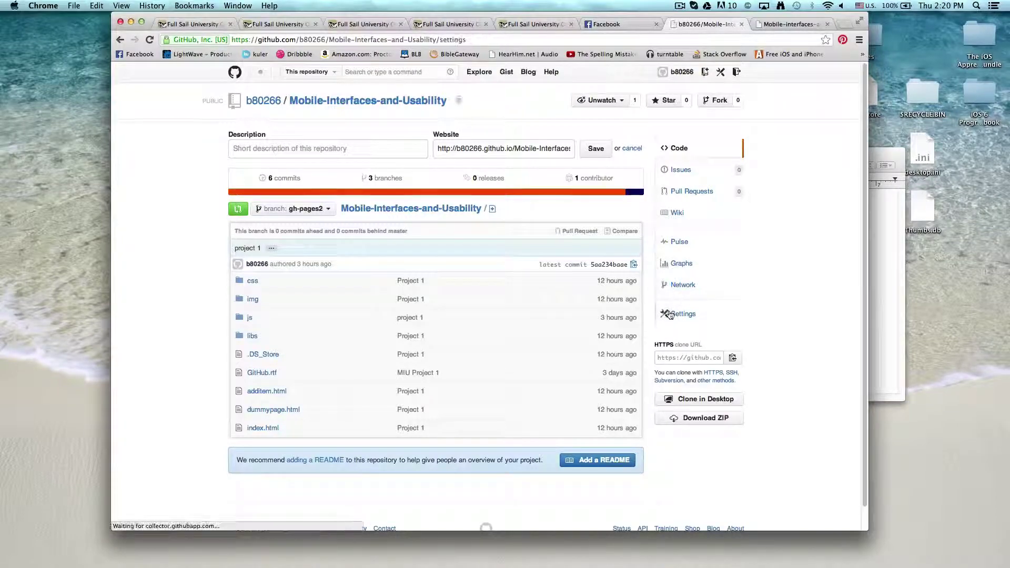
{"action": "scroll", "coordinate": [583, 181], "scroll_direction": "down", "scroll_amount": 5}
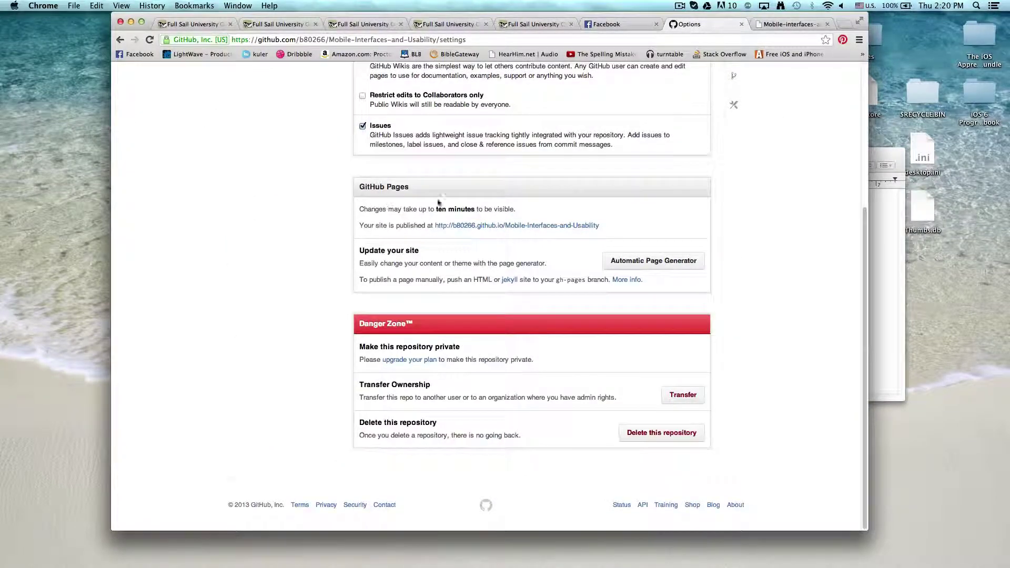
{"action": "left_click", "coordinate": [474, 229]}
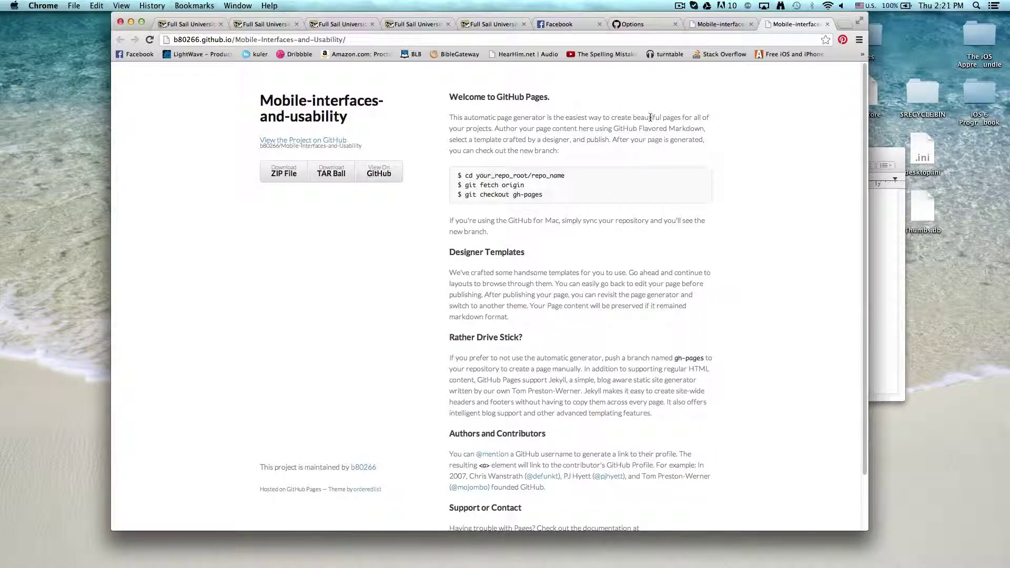
{"action": "key", "text": "super+w"}
{"action": "key", "text": "super+Tab"}
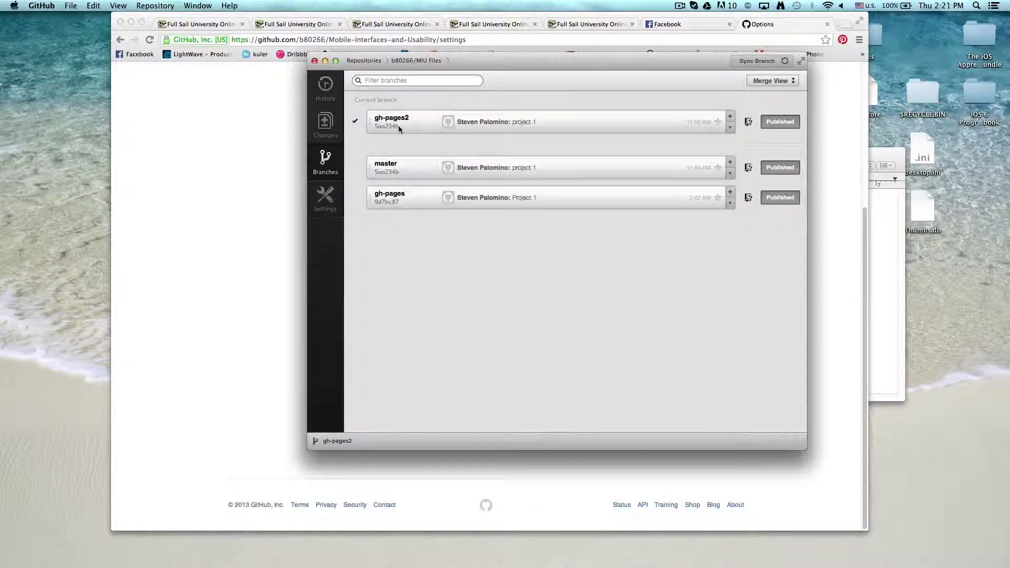
Step: Show the app's changes view, then expand MIU Files in Finder and select index.html
{"action": "key", "text": "super+2"}
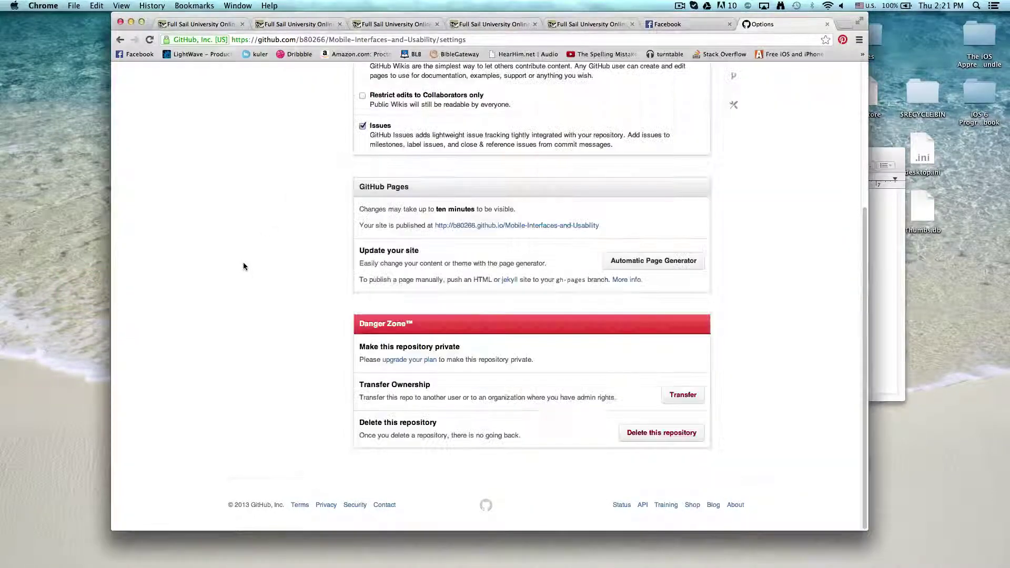
{"action": "key", "text": "super+Tab"}
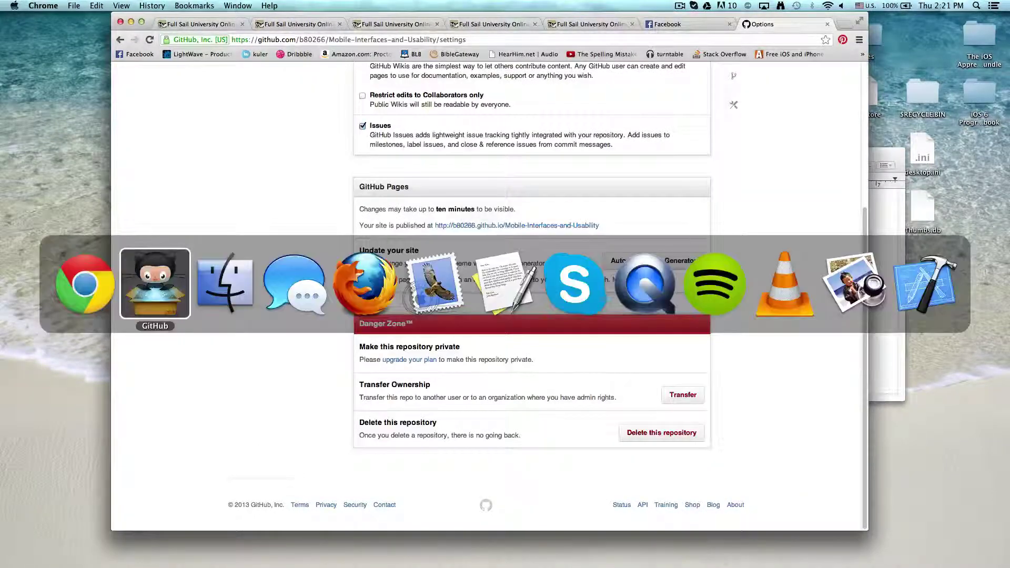
{"action": "key", "text": "super+Tab"}
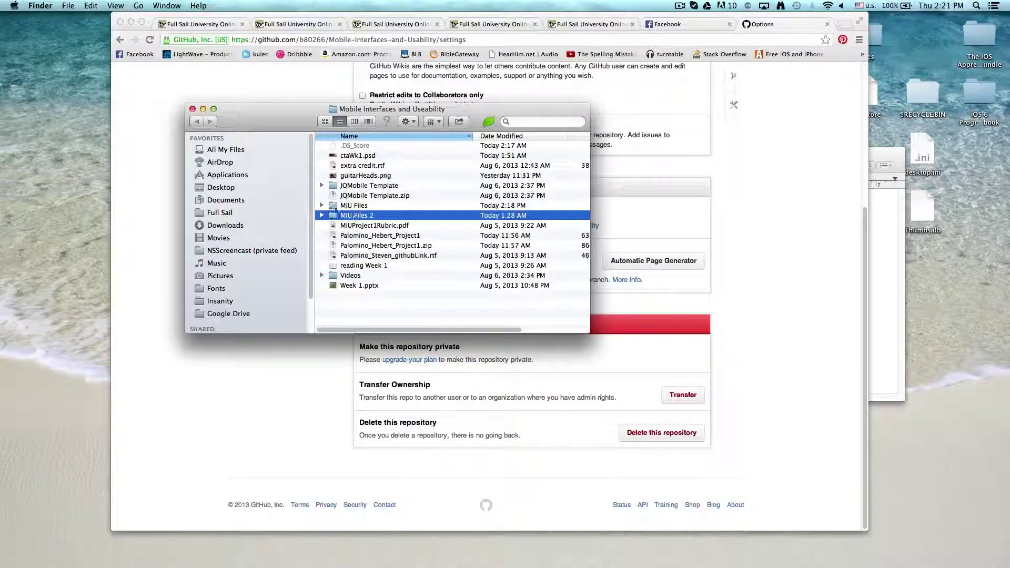
{"action": "left_click", "coordinate": [321, 206]}
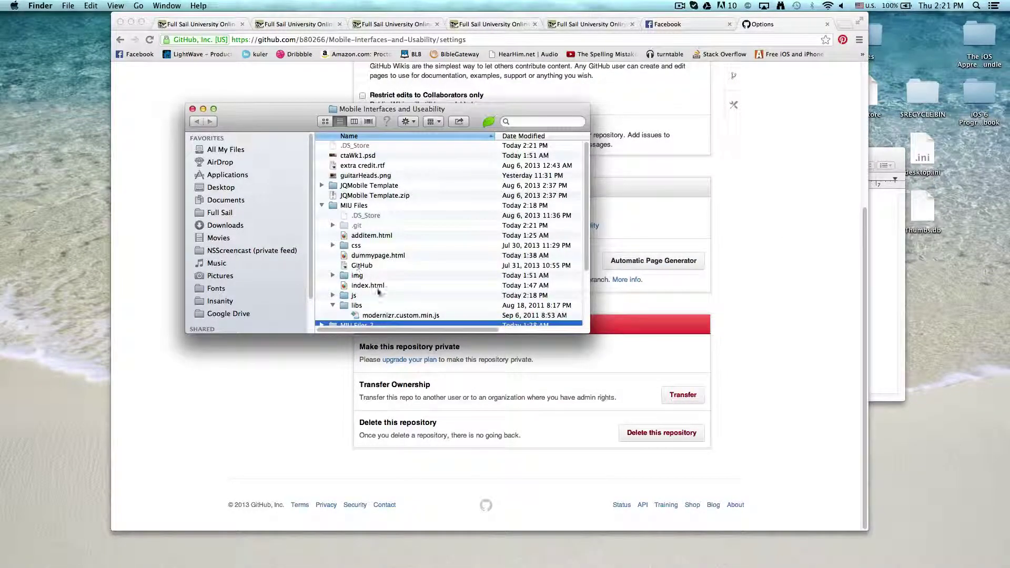
{"action": "left_click", "coordinate": [355, 286]}
Step: Launch Sublime Text 2 through Spotlight search
{"action": "key", "text": "super+Tab"}
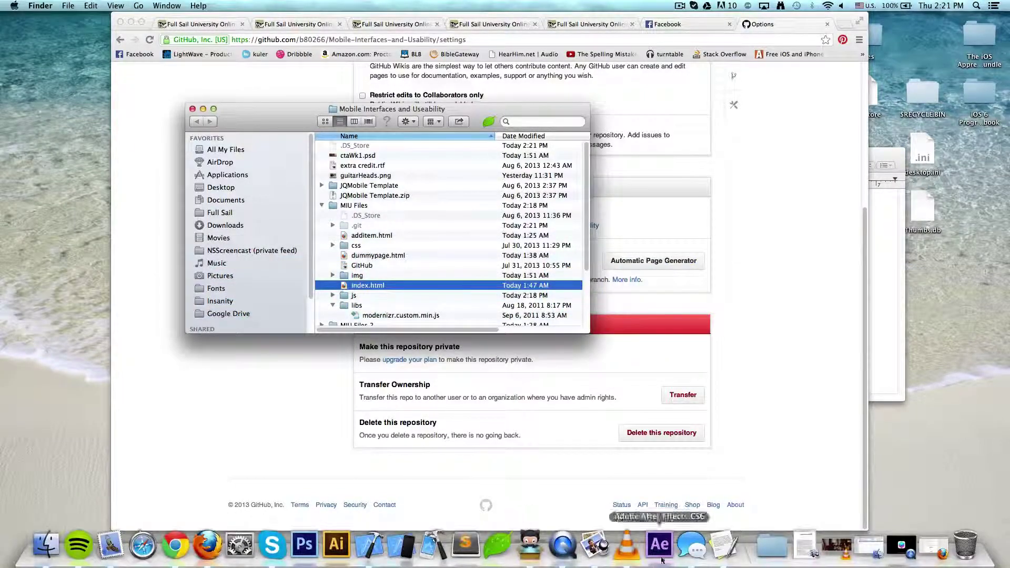
{"action": "key", "text": "super+space"}
{"action": "type", "text": "du"}
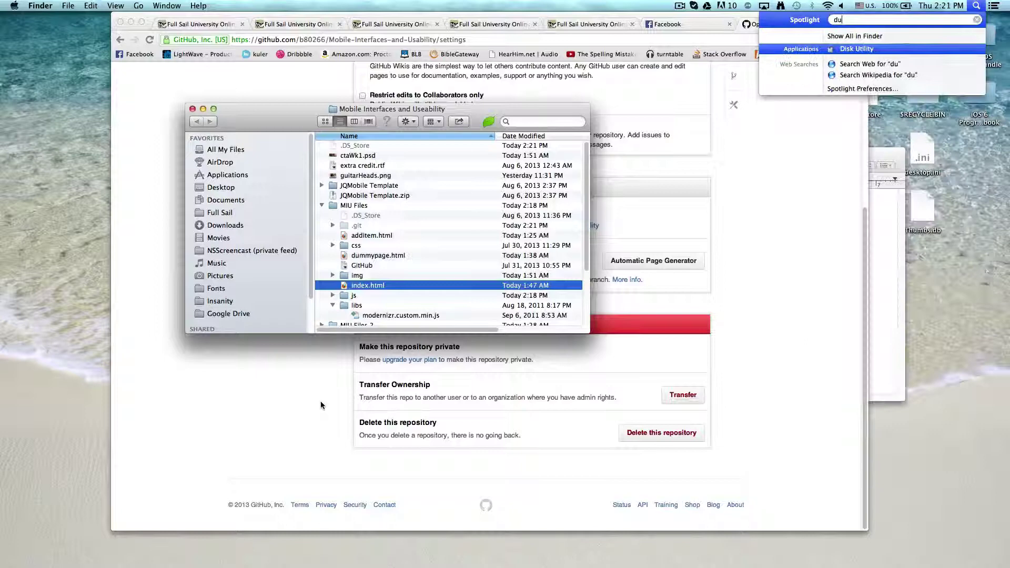
{"action": "key", "text": "BackSpace"}
{"action": "key", "text": "BackSpace"}
{"action": "type", "text": "su"}
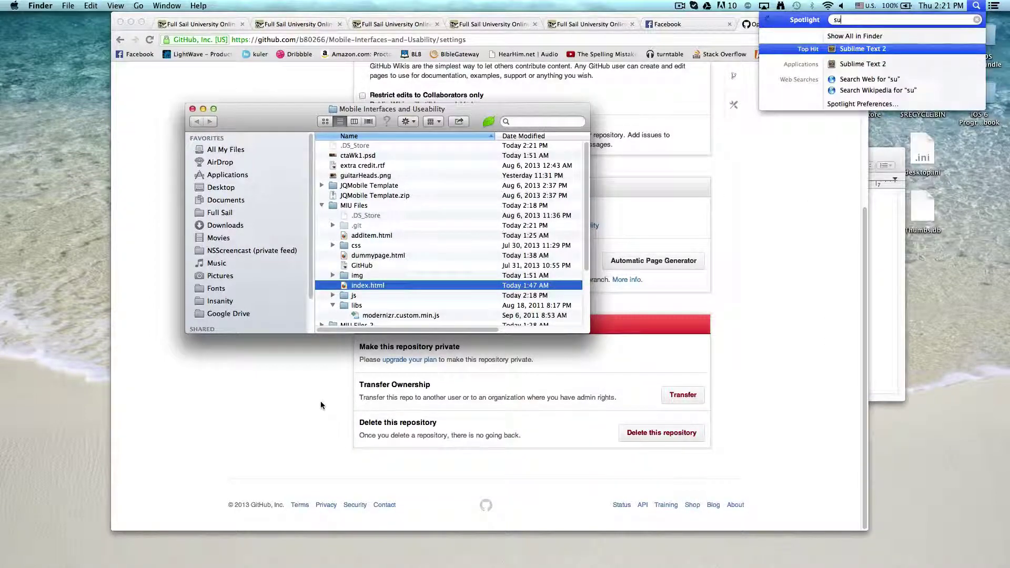
{"action": "type", "text": "b"}
{"action": "key", "text": "Return"}
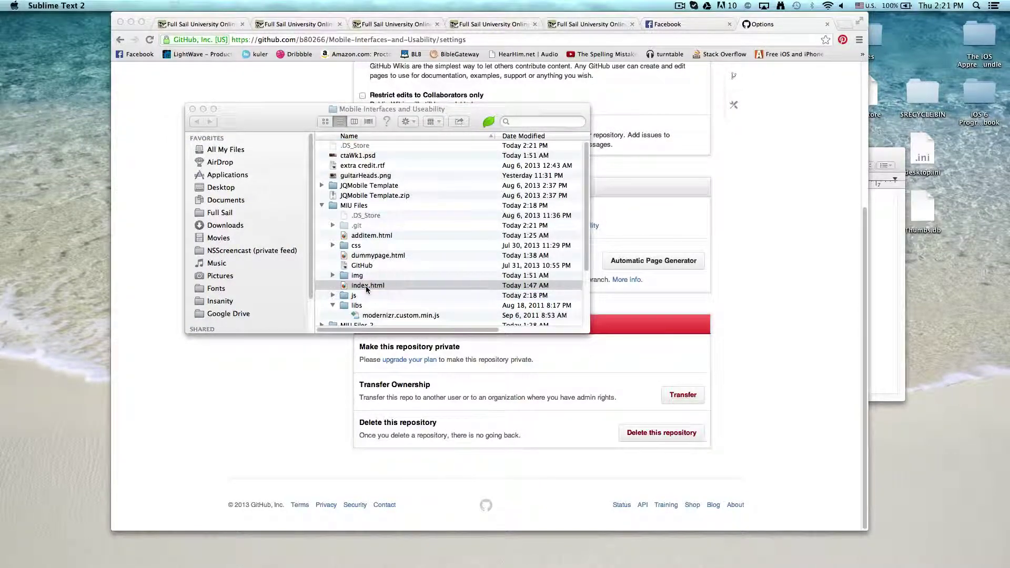
Step: Save the blank-line edit to index.html and bring up GitHub for Mac showing the change
{"action": "key", "text": "super+Tab"}
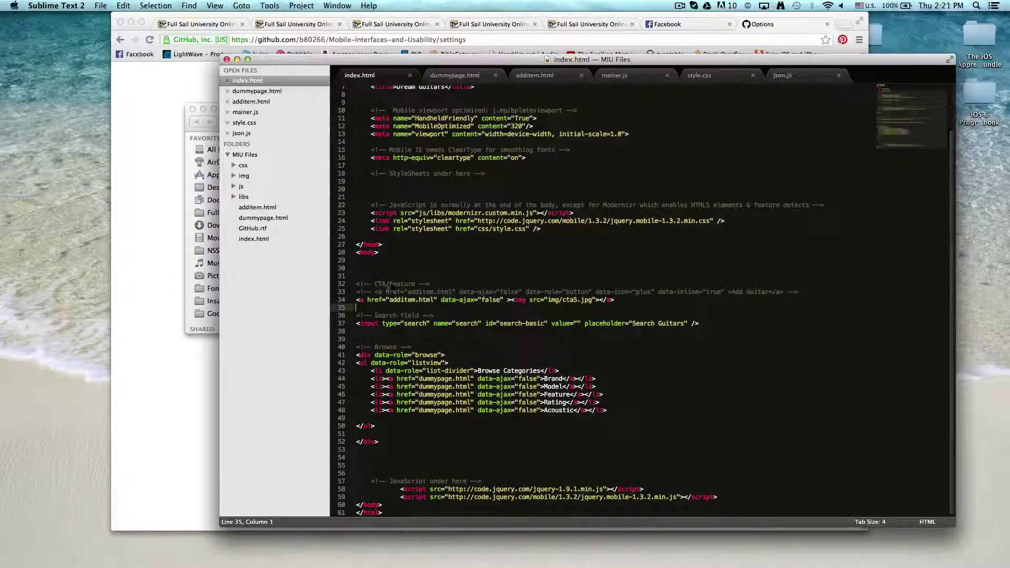
{"action": "key", "text": "super+s"}
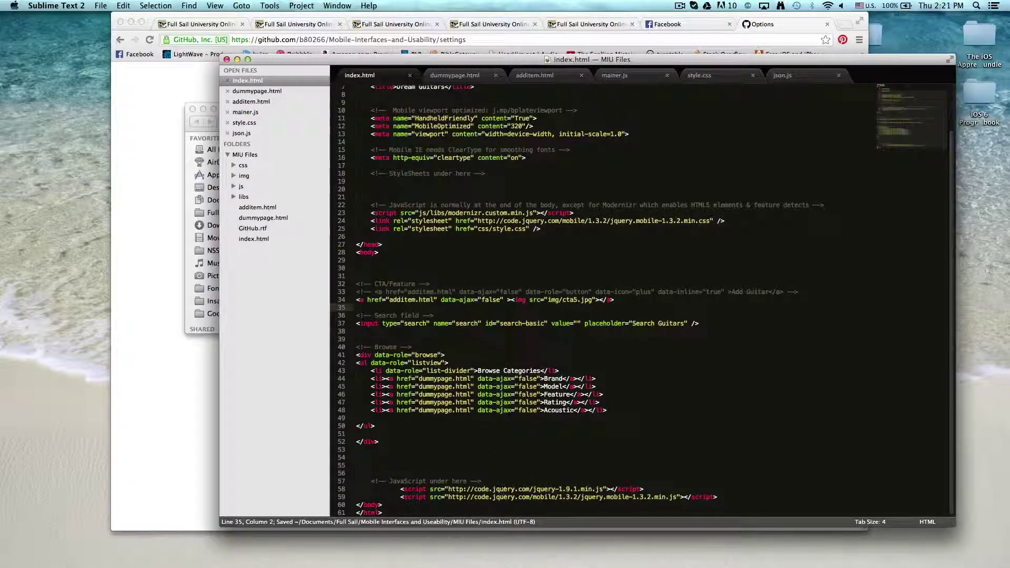
{"action": "left_click", "coordinate": [530, 544]}
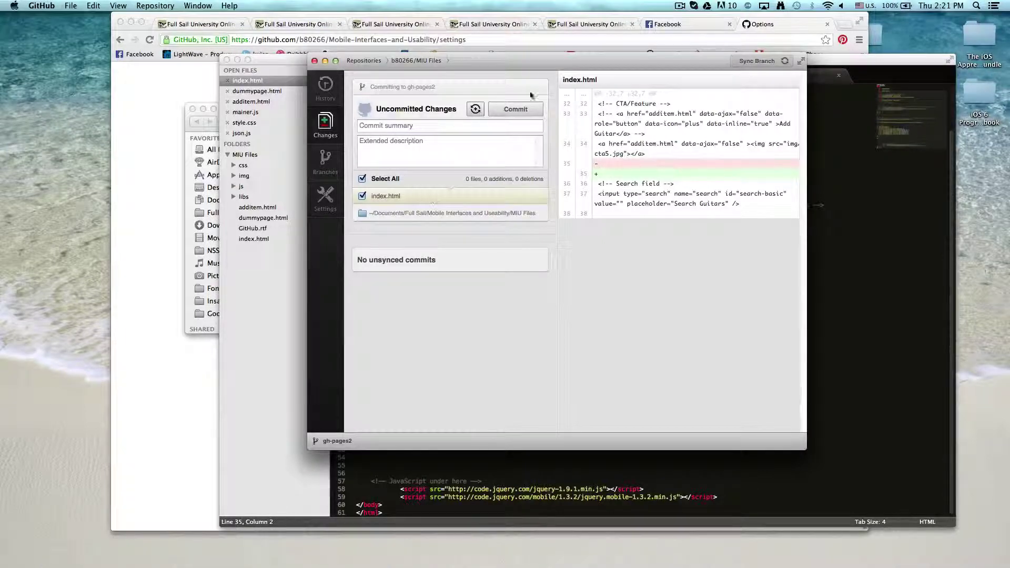
{"action": "type", "text": "Project 1"}
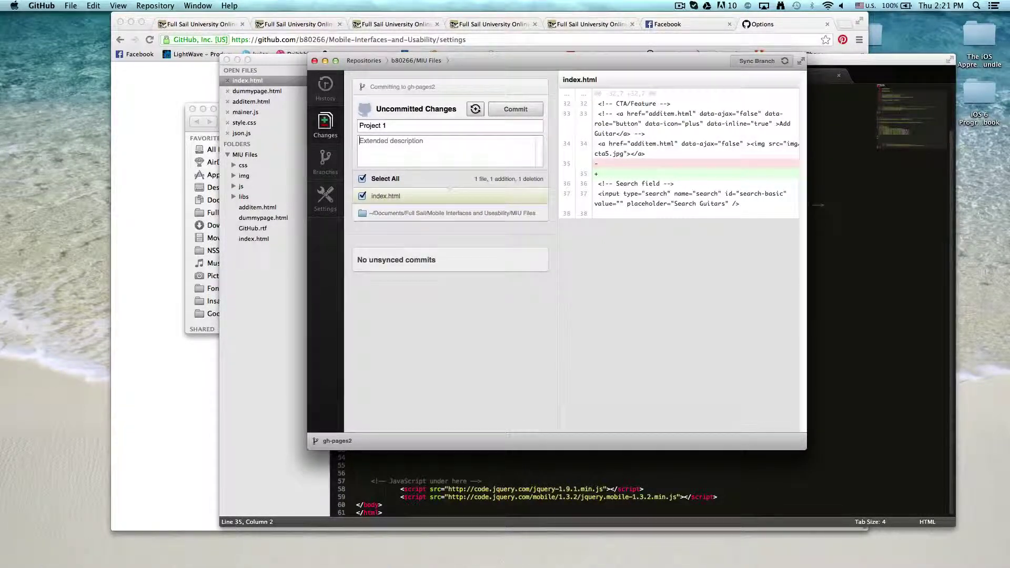
Step: Commit the index.html change on gh-pages2 as 'Project 1' with description 'commit 9'
{"action": "key", "text": "Tab"}
{"action": "type", "text": "commi"}
{"action": "left_click", "coordinate": [516, 109]}
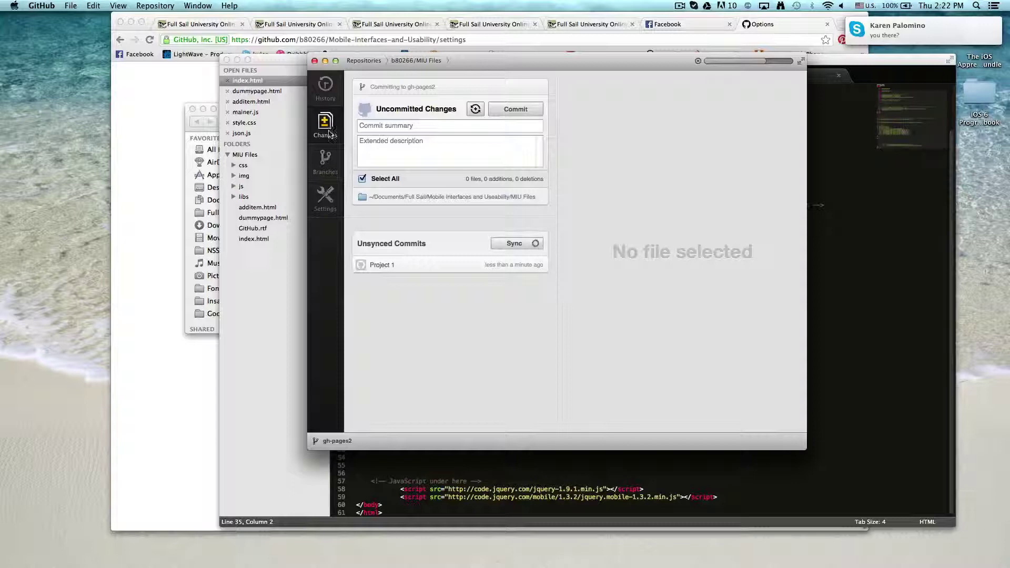
{"action": "left_click_drag", "start_coordinate": [658, 60], "coordinate": [602, 81]}
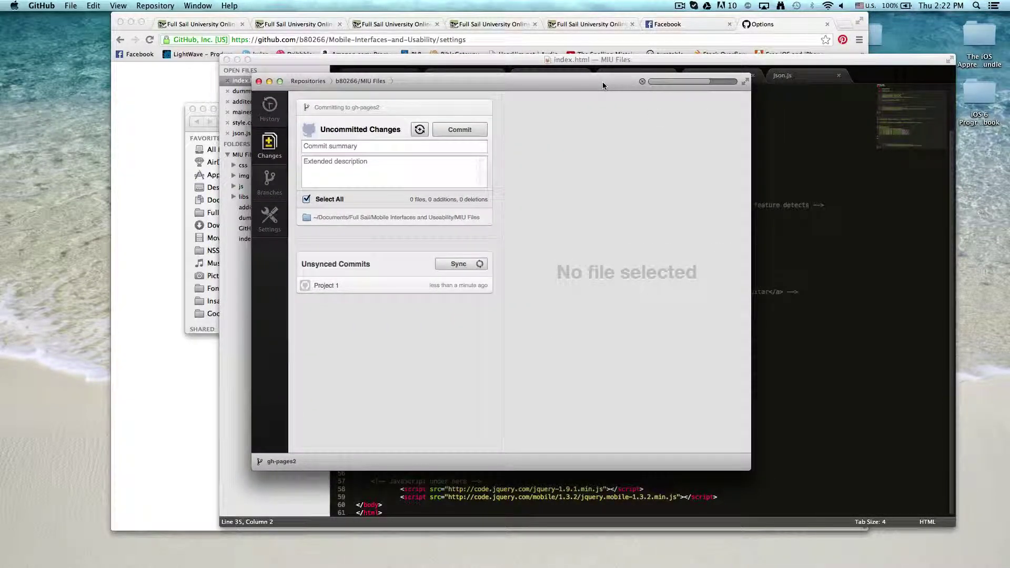
{"action": "mouse_move", "coordinate": [603, 82]}
{"action": "left_mouse_down"}
{"action": "mouse_move", "coordinate": [597, 94]}
{"action": "mouse_move", "coordinate": [636, 110]}
{"action": "left_mouse_up"}
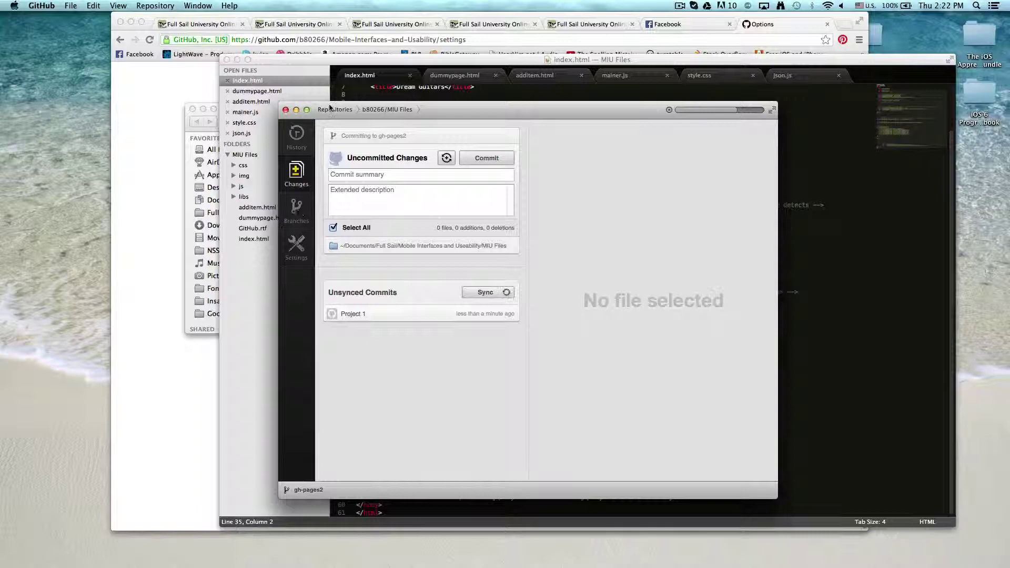
Step: Select the gh-pages2 branch and confirm 'No unsynced commits' in the Changes view
{"action": "left_click", "coordinate": [296, 212]}
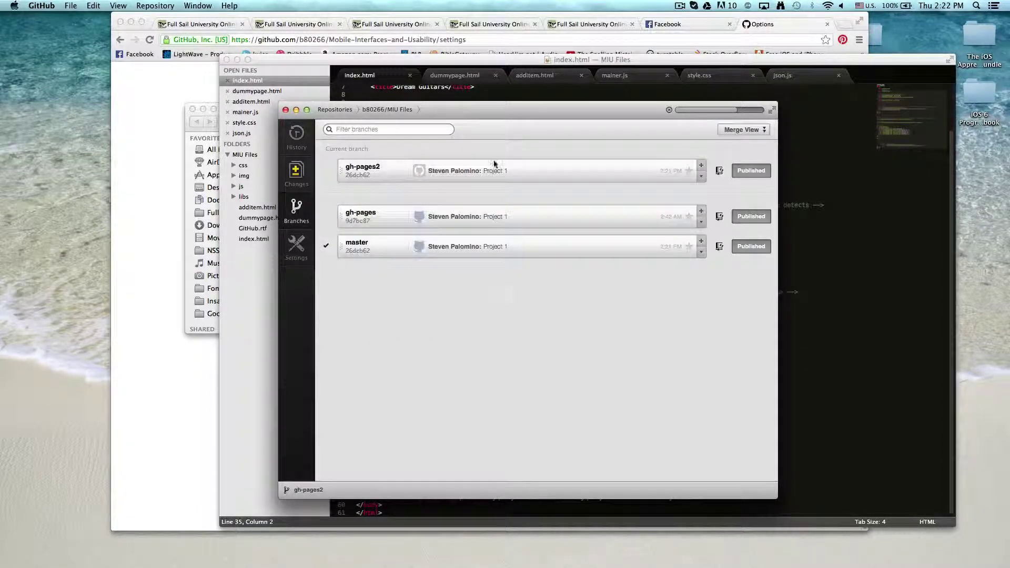
{"action": "left_click", "coordinate": [382, 172]}
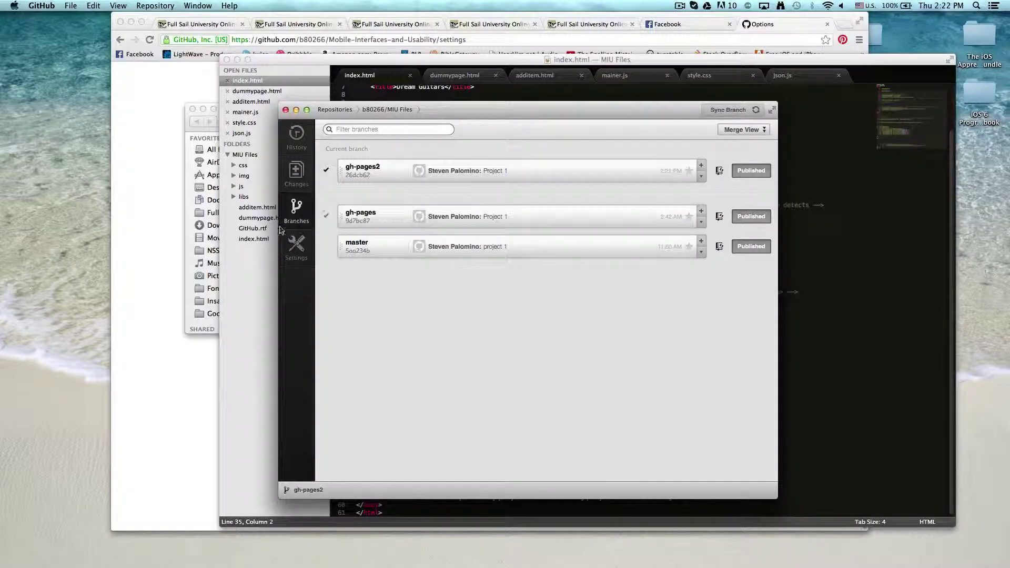
{"action": "left_click", "coordinate": [302, 170]}
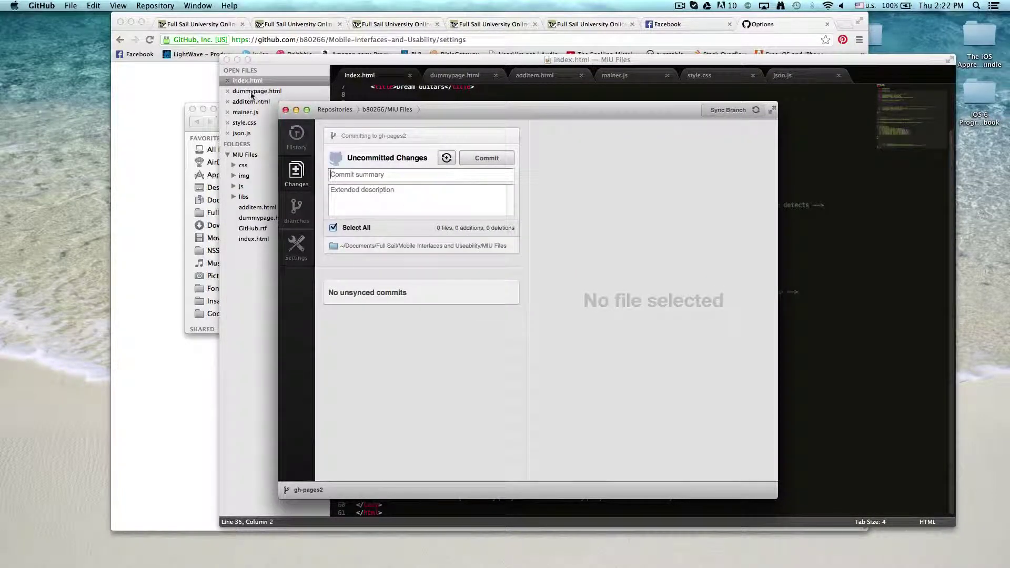
{"action": "left_click", "coordinate": [135, 185]}
{"action": "scroll", "coordinate": [297, 354], "scroll_direction": "up", "scroll_amount": 10}
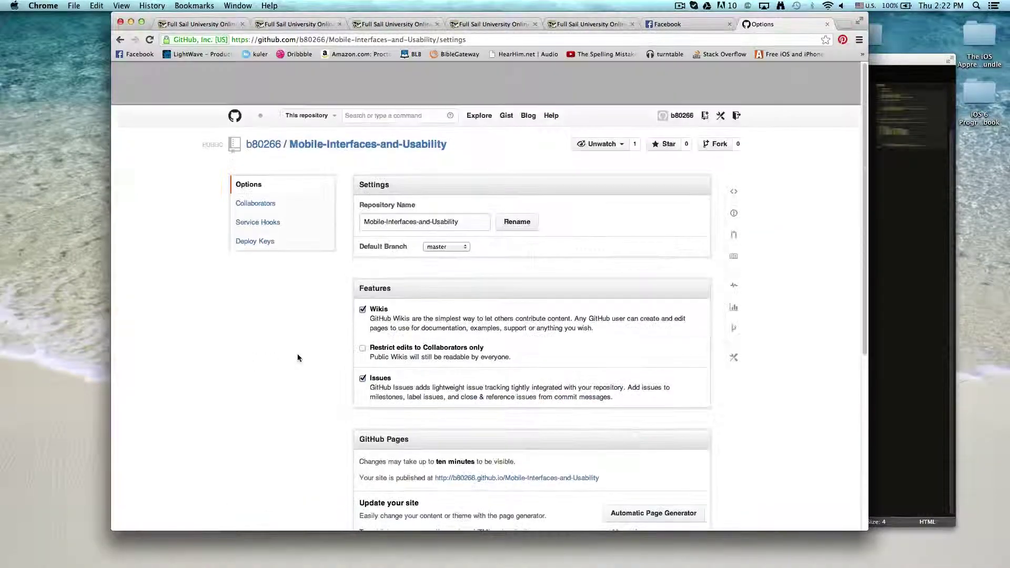
Step: View master's index.html source in Mobile-Interfaces-and-Usability, then return to the repository file list
{"action": "left_click", "coordinate": [356, 101]}
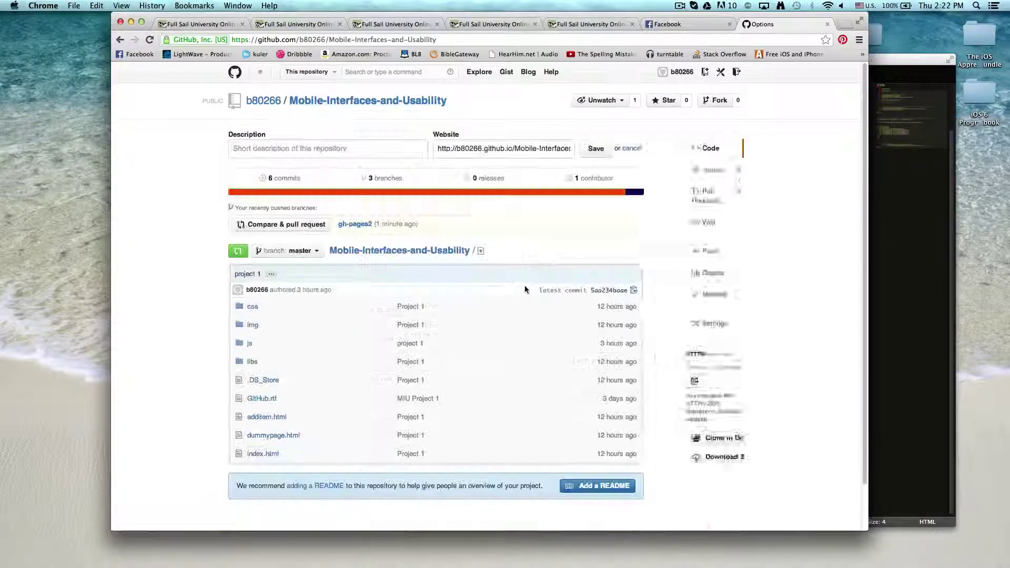
{"action": "left_click", "coordinate": [264, 453]}
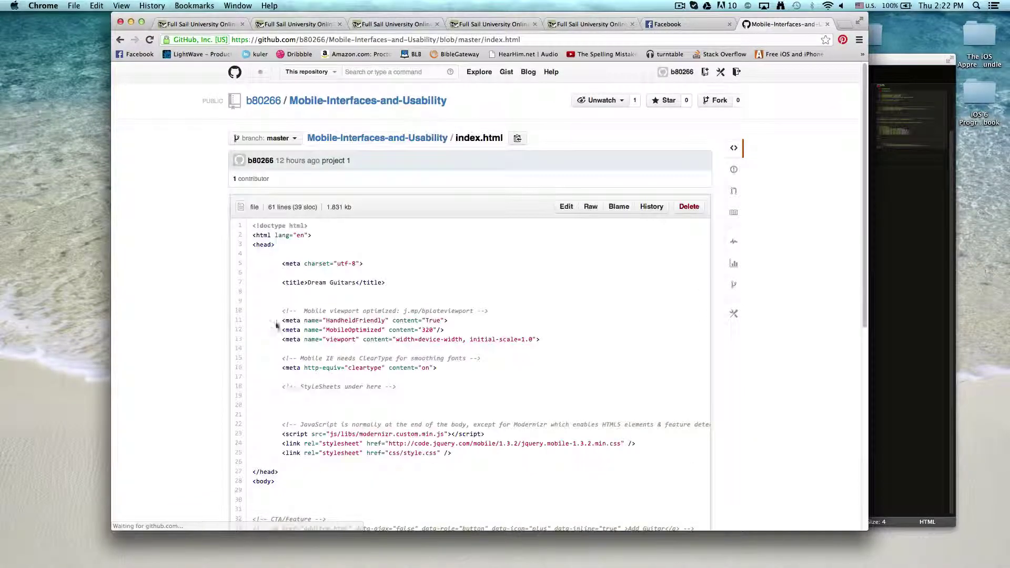
{"action": "scroll", "coordinate": [266, 321], "scroll_direction": "down", "scroll_amount": 3}
{"action": "scroll", "coordinate": [266, 321], "scroll_direction": "down", "scroll_amount": 5}
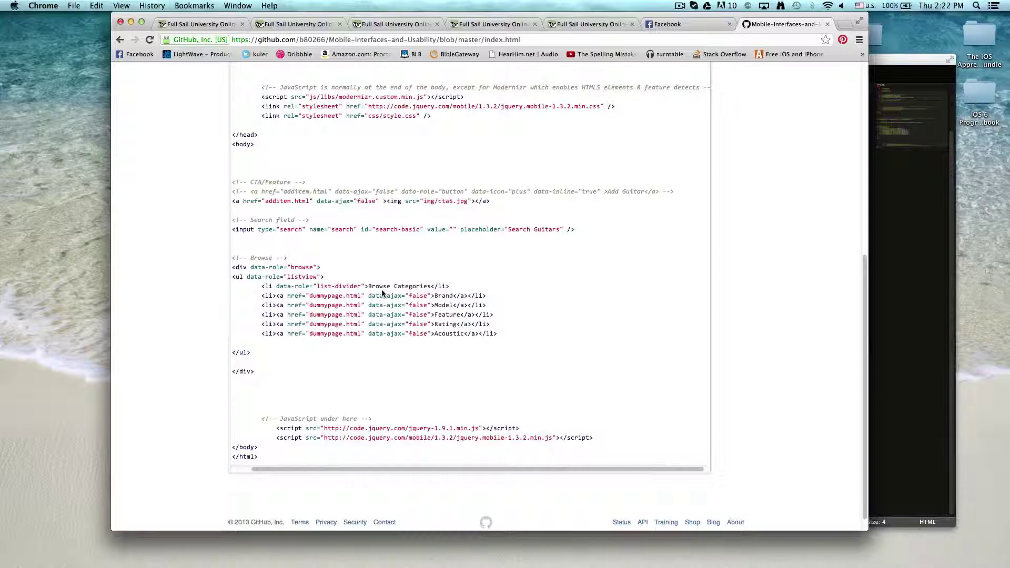
{"action": "scroll", "coordinate": [382, 293], "scroll_direction": "up", "scroll_amount": 10}
{"action": "scroll", "coordinate": [371, 293], "scroll_direction": "up", "scroll_amount": 2}
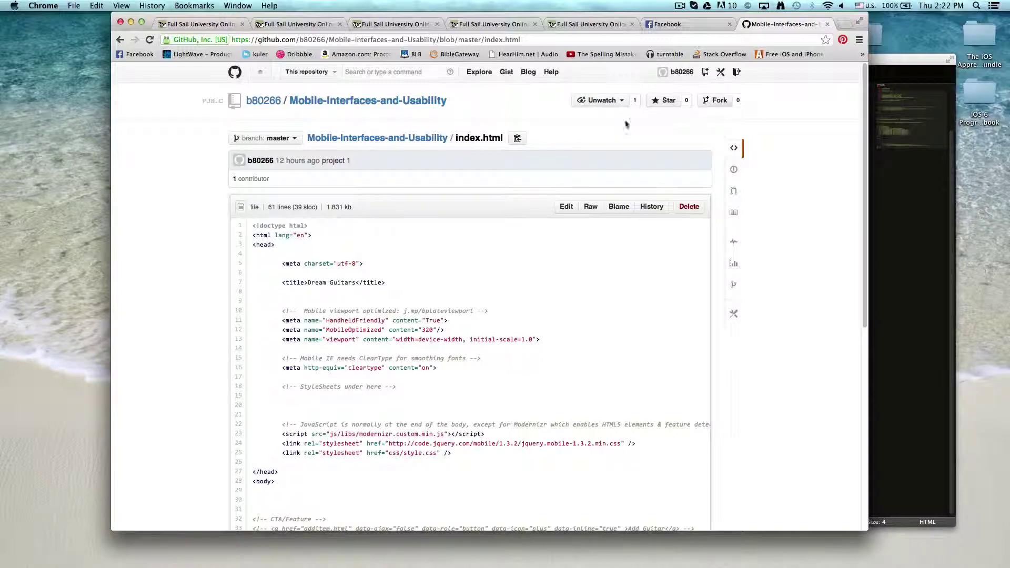
{"action": "left_click", "coordinate": [395, 138]}
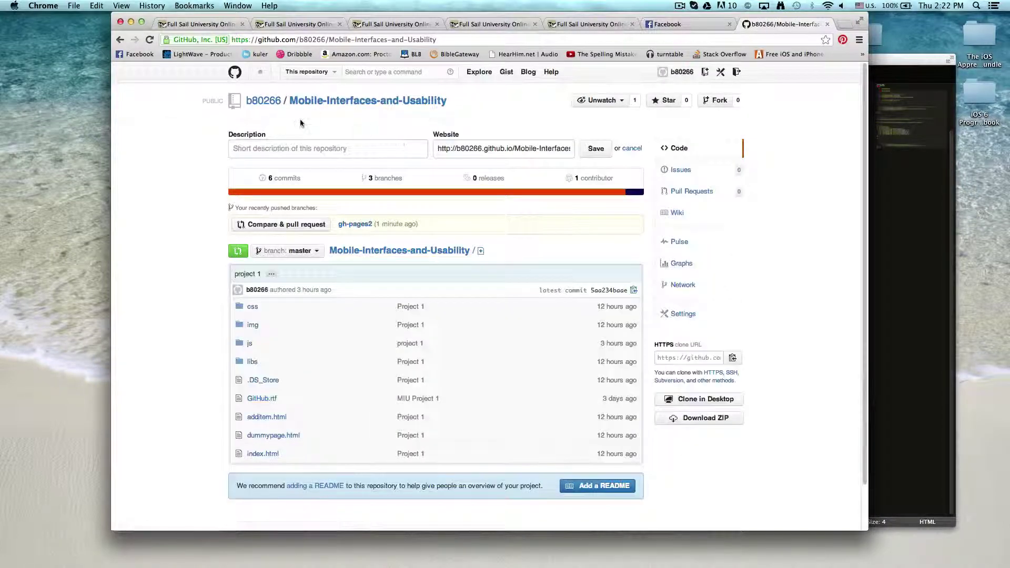